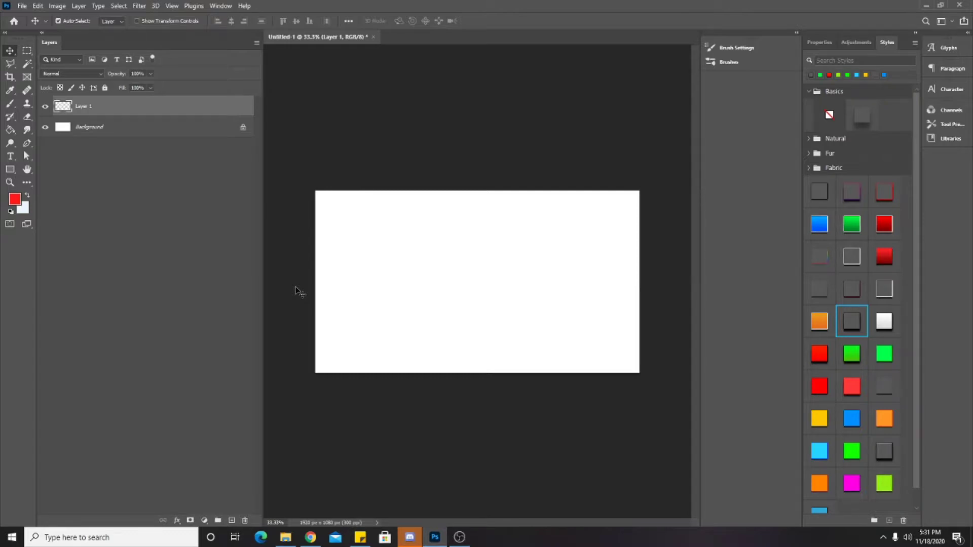
Step: Type 'TEXT' on the canvas, then enlarge it and move it to the upper left
{"action": "key", "text": "t"}
{"action": "left_click", "coordinate": [395, 290]}
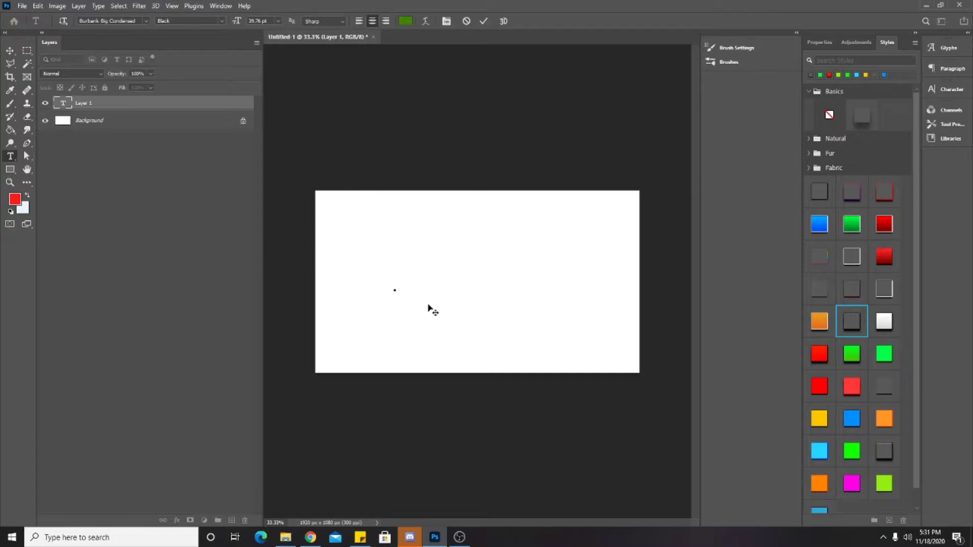
{"action": "type", "text": "TEXT"}
{"action": "key", "text": "ctrl+Return"}
{"action": "key", "text": "v"}
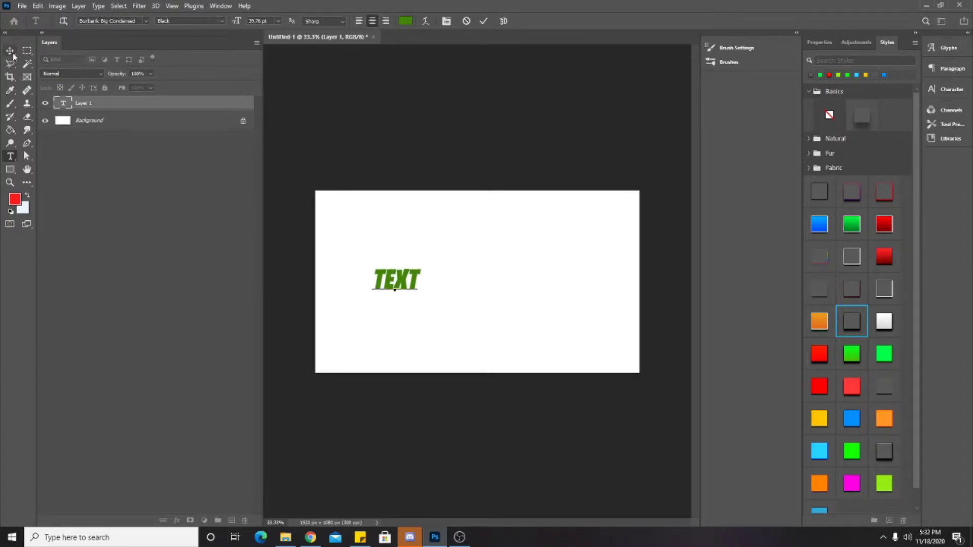
{"action": "key", "text": "ctrl+t"}
{"action": "left_click_drag", "start_coordinate": [422, 268], "coordinate": [532, 254]}
{"action": "key", "text": "Return"}
Step: Make three duplicates of the TEXT layer, moving the second copy lower
{"action": "key", "text": "ctrl+j"}
{"action": "key", "text": "Return"}
{"action": "key", "text": "ctrl+j"}
{"action": "key", "text": "ctrl+t"}
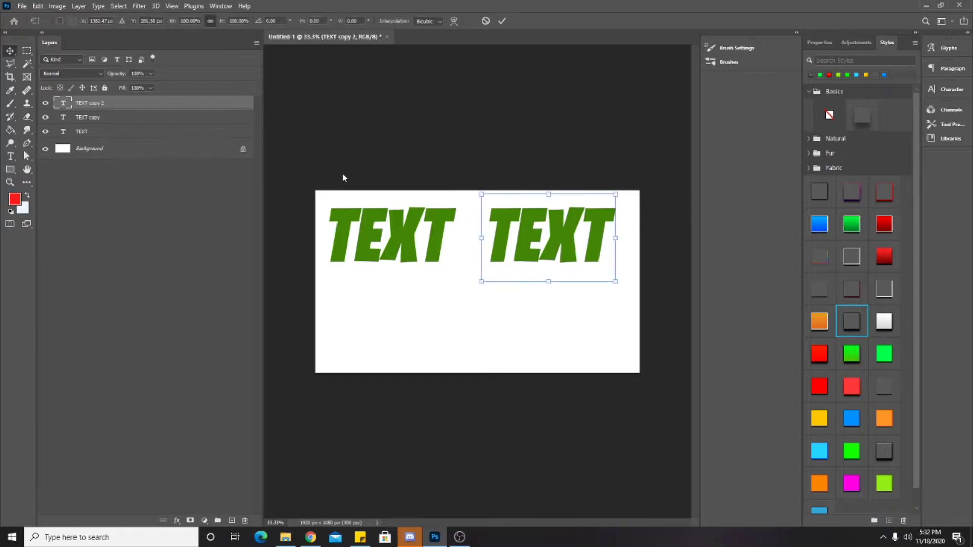
{"action": "left_click_drag", "start_coordinate": [542, 247], "coordinate": [541, 323]}
{"action": "key", "text": "Return"}
{"action": "key", "text": "ctrl+j"}
{"action": "key", "text": "ctrl+t"}
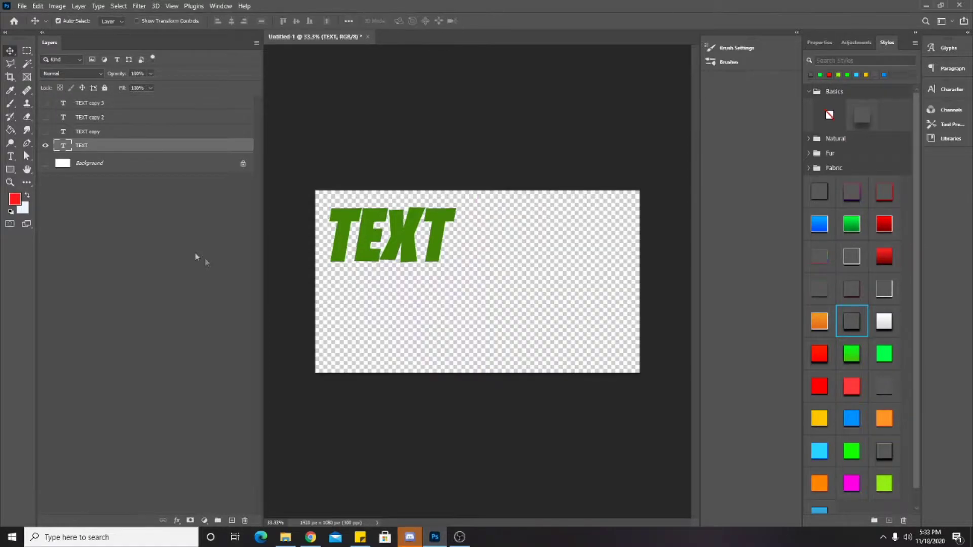
{"action": "right_click", "coordinate": [117, 145]}
Step: Add a bright green Inner Shadow at 72% opacity to the TEXT layer
{"action": "left_click", "coordinate": [221, 79]}
{"action": "left_click", "coordinate": [585, 346]}
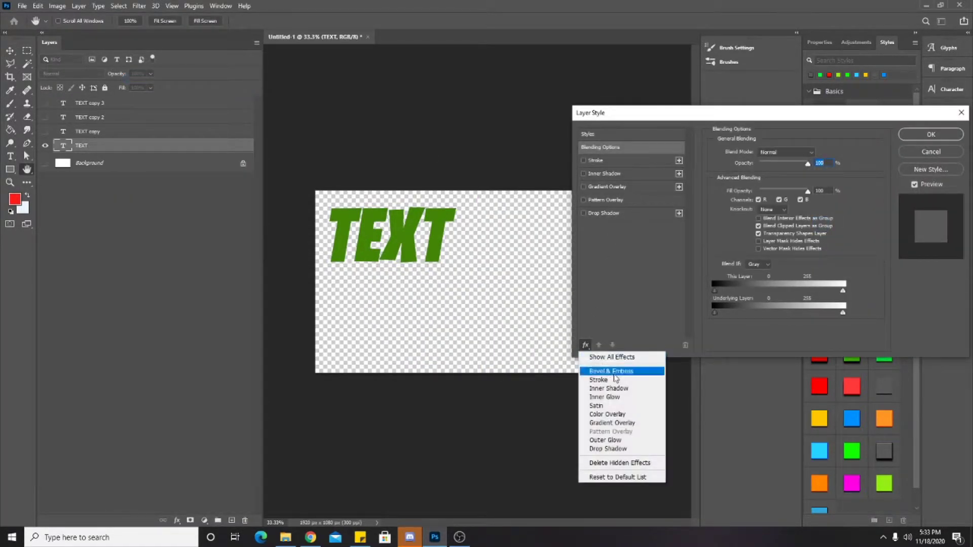
{"action": "left_click", "coordinate": [608, 388]}
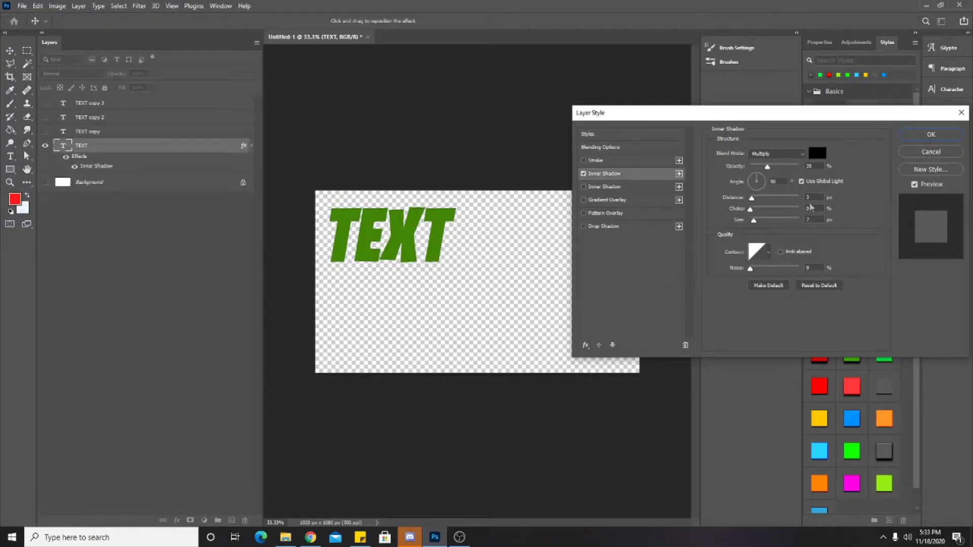
{"action": "left_click", "coordinate": [817, 153]}
{"action": "left_click", "coordinate": [396, 235]}
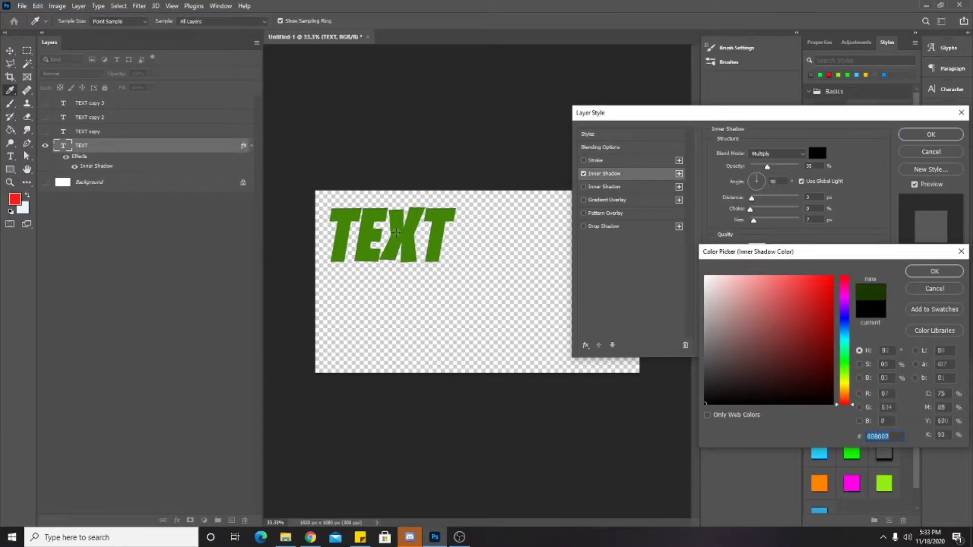
{"action": "left_click_drag", "start_coordinate": [780, 311], "coordinate": [849, 270]}
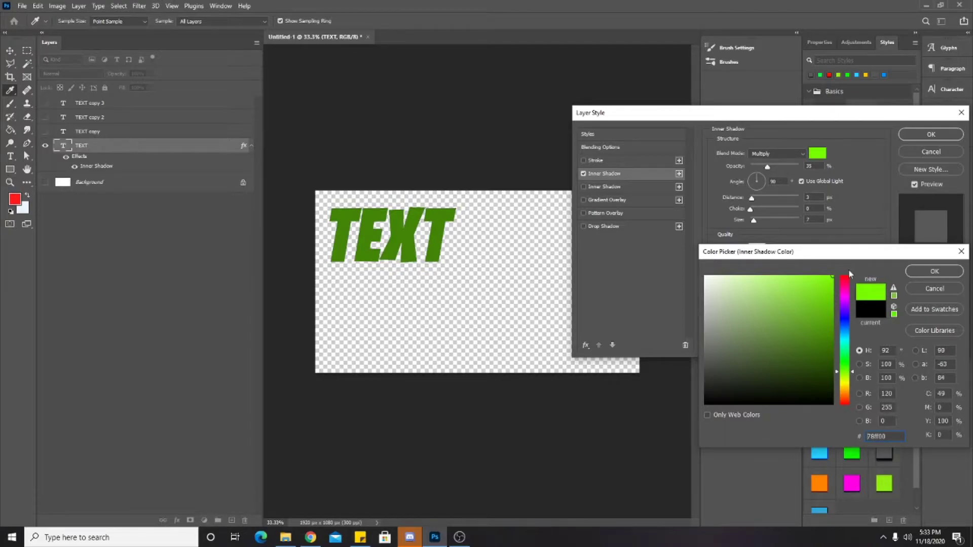
{"action": "left_click", "coordinate": [931, 272]}
{"action": "left_click_drag", "start_coordinate": [785, 168], "coordinate": [793, 169]}
Step: Add an Inner Glow with 11% choke, coloured yellow
{"action": "left_click", "coordinate": [586, 346]}
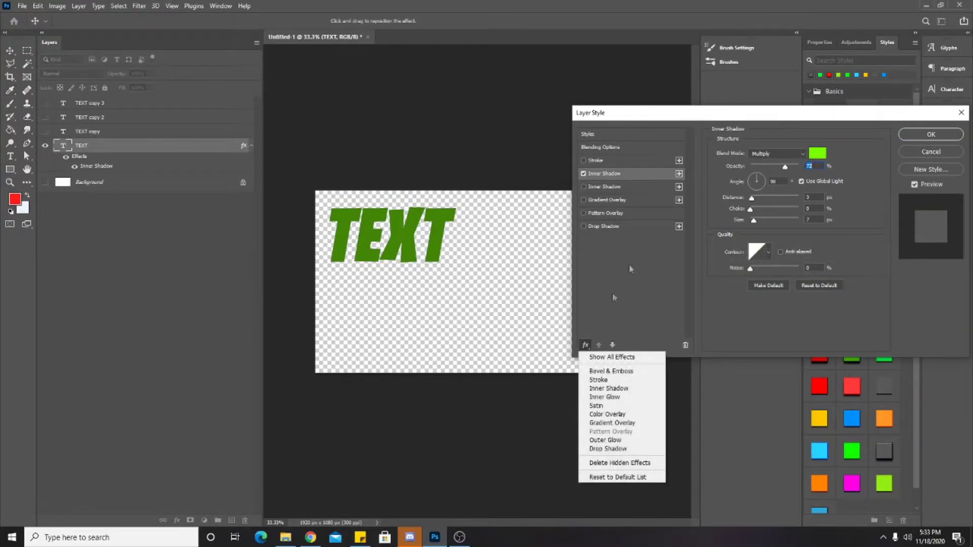
{"action": "left_click", "coordinate": [604, 397]}
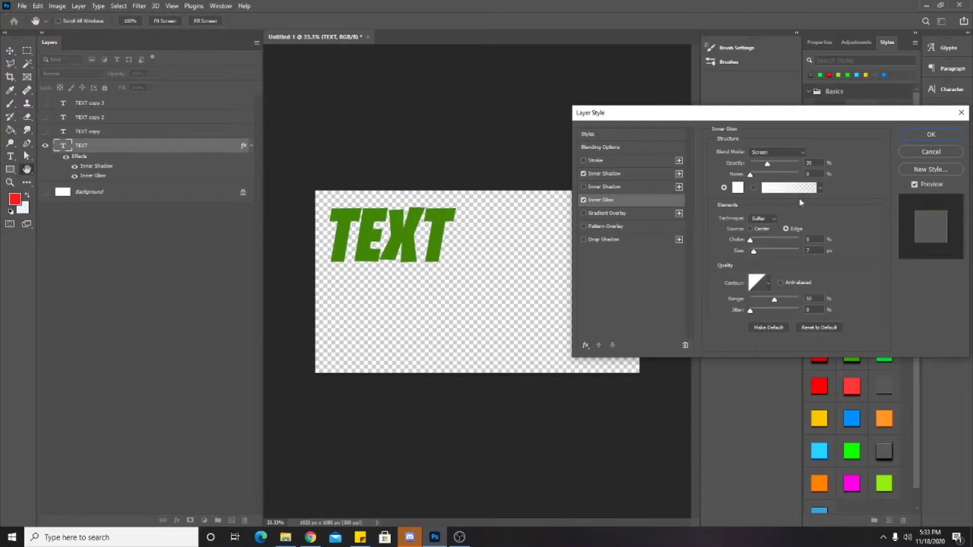
{"action": "left_click", "coordinate": [734, 189]}
{"action": "type", "text": "78ff00"}
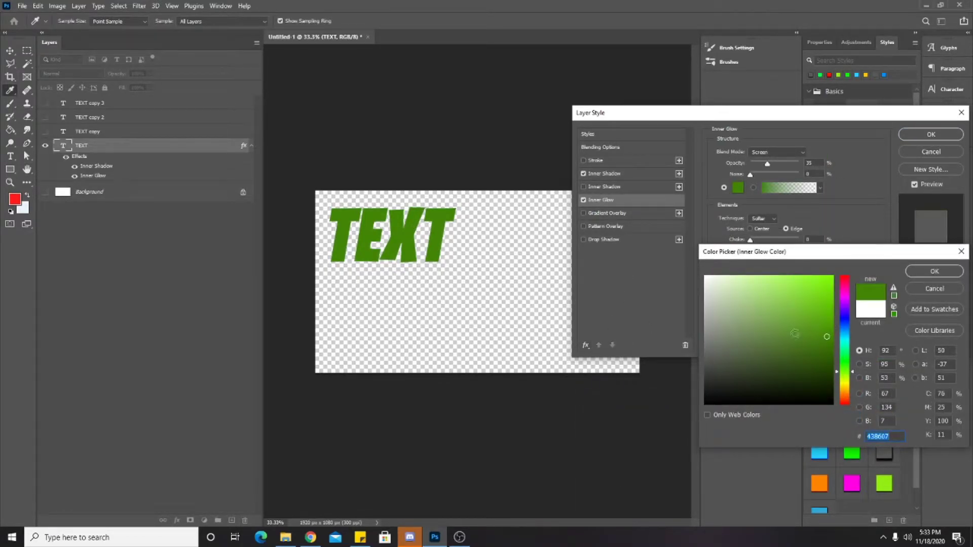
{"action": "left_click", "coordinate": [934, 271]}
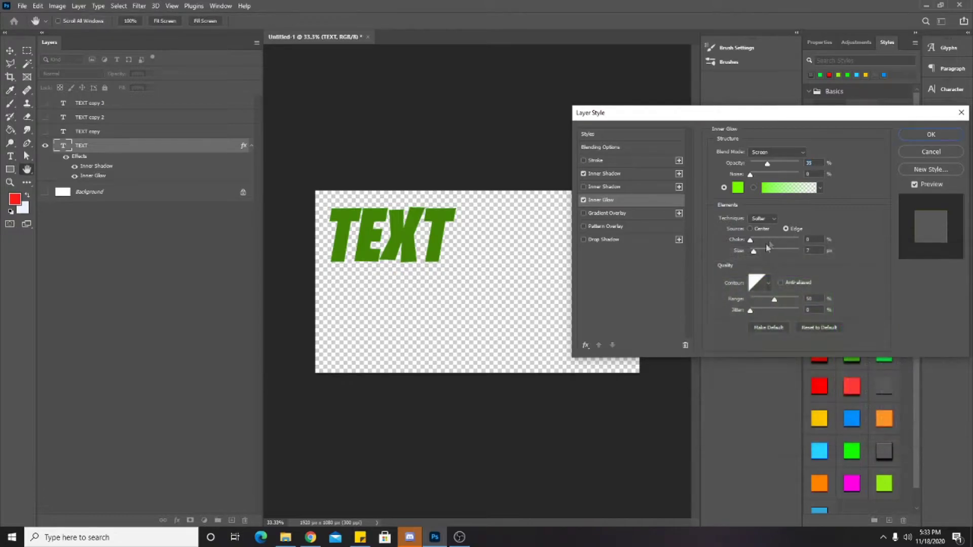
{"action": "left_click_drag", "start_coordinate": [752, 239], "coordinate": [760, 252]}
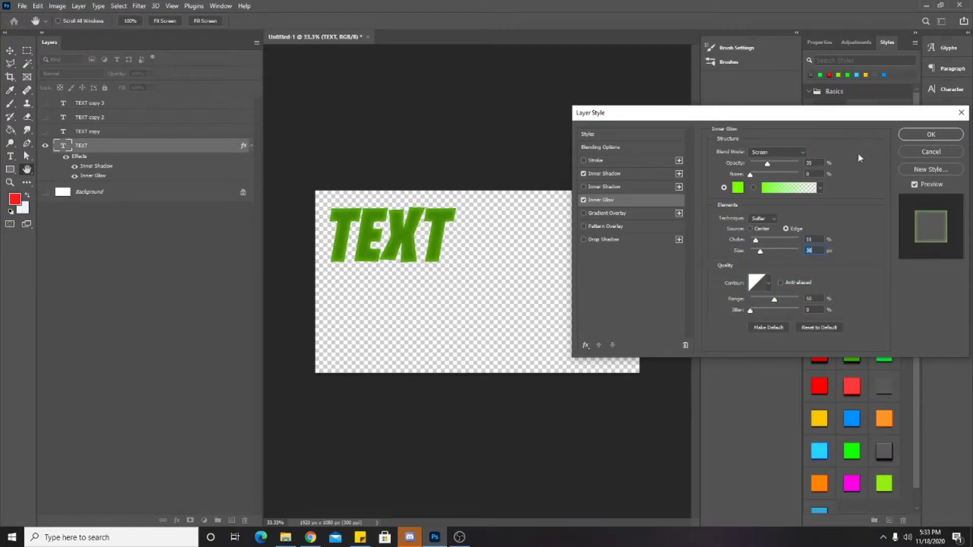
{"action": "left_click", "coordinate": [738, 190]}
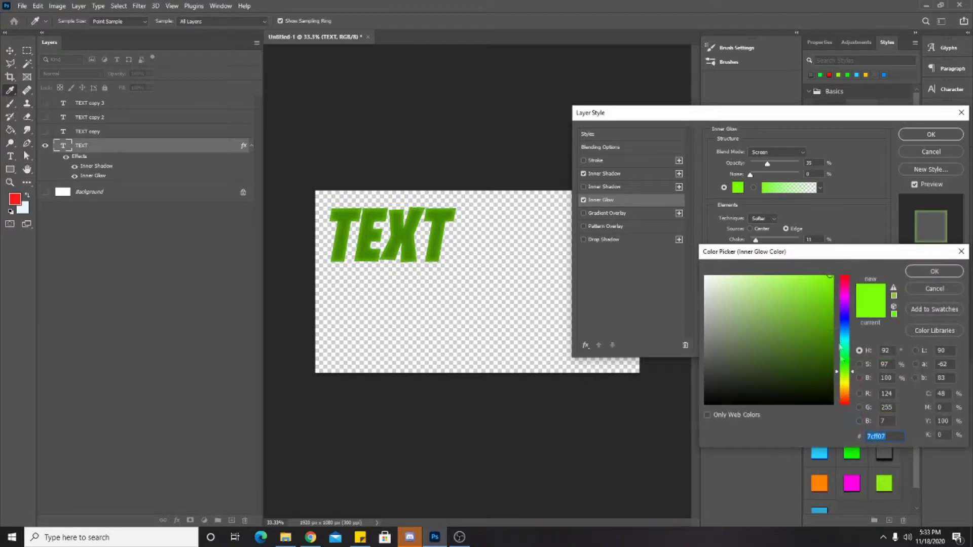
{"action": "type", "text": "fff000"}
{"action": "left_click", "coordinate": [933, 270]}
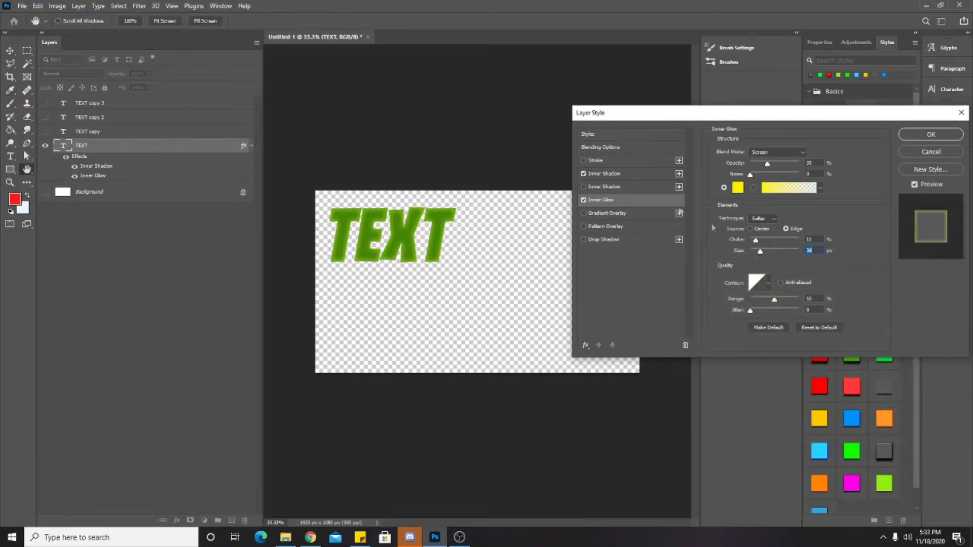
Step: Change the Inner Shadow colour to orange-yellow and apply the layer effects
{"action": "left_click", "coordinate": [604, 173]}
{"action": "left_click", "coordinate": [816, 154]}
{"action": "type", "text": "e4ff00"}
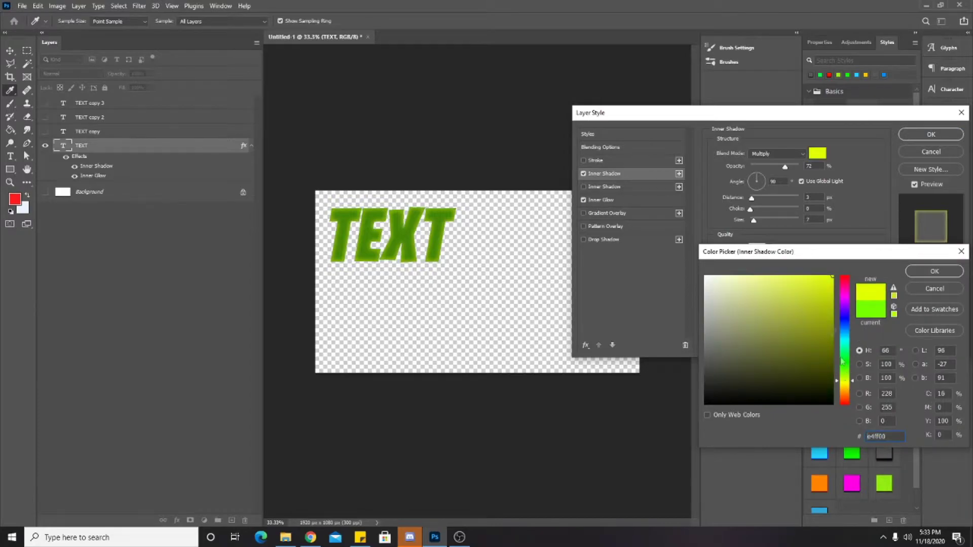
{"action": "left_click_drag", "start_coordinate": [851, 384], "coordinate": [851, 388]}
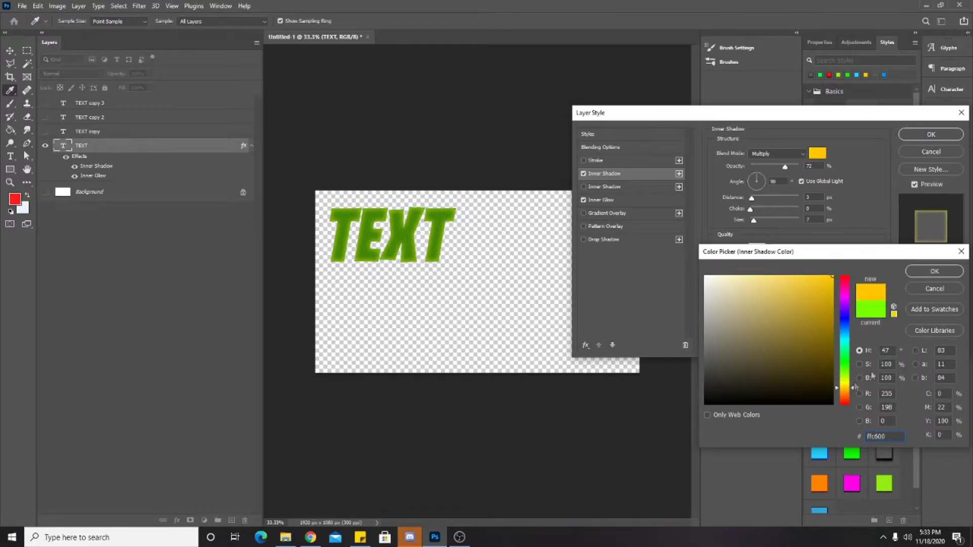
{"action": "left_click", "coordinate": [934, 271]}
{"action": "left_click", "coordinate": [931, 134]}
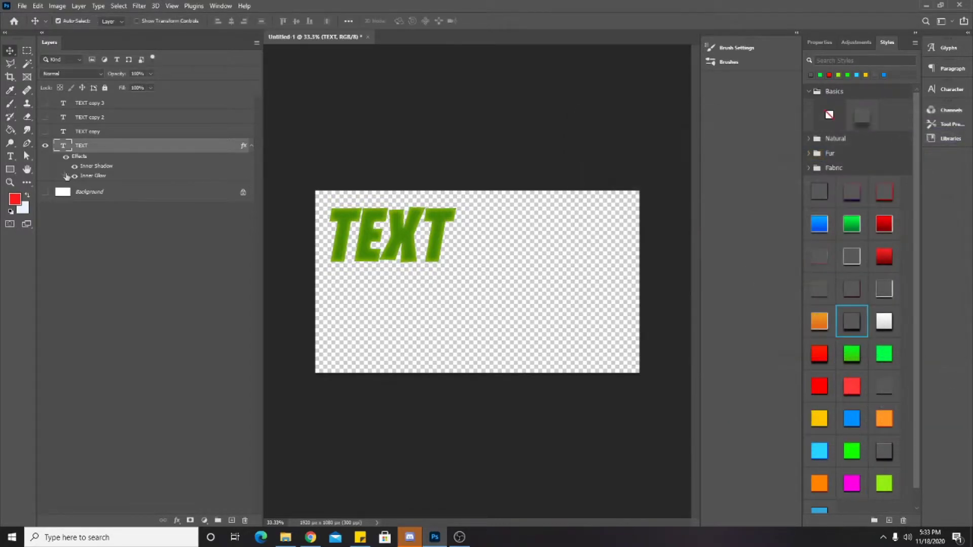
Step: Change the TEXT title's fill colour to a deep orange
{"action": "double_click", "coordinate": [64, 147]}
{"action": "left_click", "coordinate": [406, 21]}
{"action": "type", "text": "865807"}
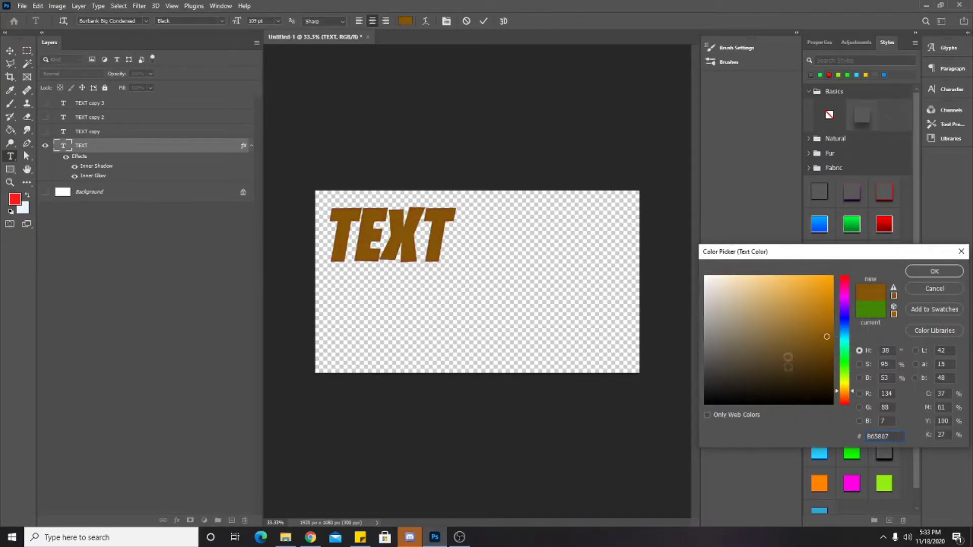
{"action": "left_click_drag", "start_coordinate": [788, 367], "coordinate": [821, 278]}
{"action": "mouse_move", "coordinate": [836, 383]}
{"action": "left_mouse_down"}
{"action": "mouse_move", "coordinate": [847, 383]}
{"action": "mouse_move", "coordinate": [849, 398]}
{"action": "left_mouse_up"}
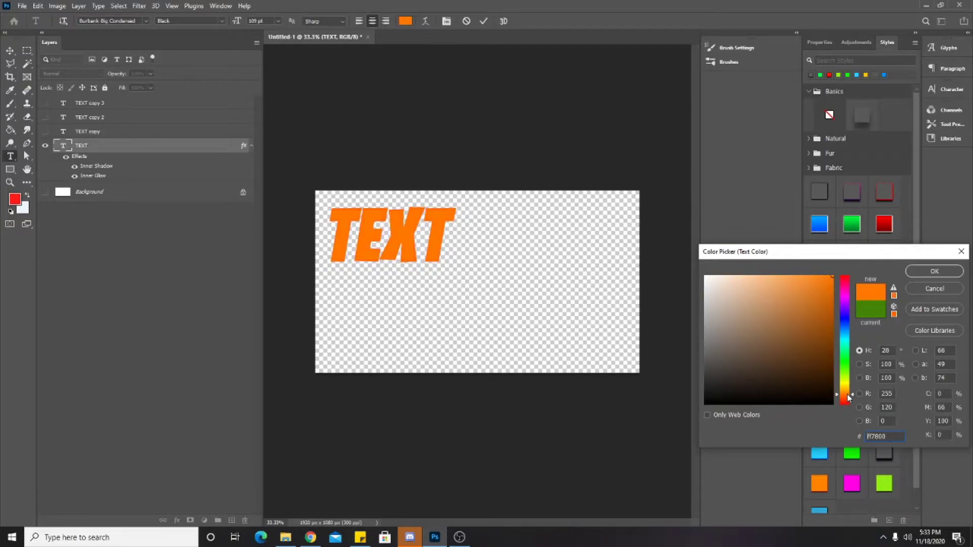
{"action": "left_click", "coordinate": [934, 271]}
{"action": "left_click", "coordinate": [101, 172]}
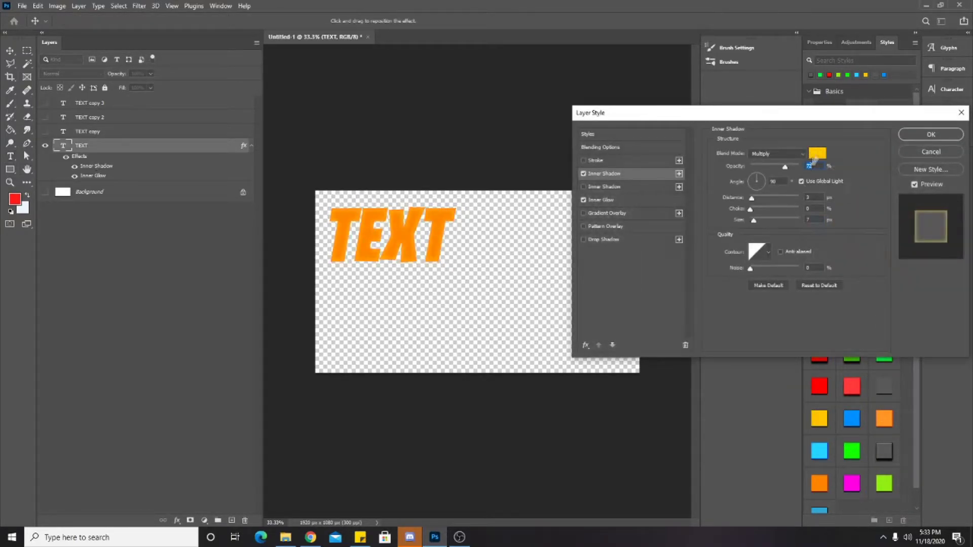
Step: Change the inner shadow colour to yellow, apply it, and show the Background layer
{"action": "left_click", "coordinate": [816, 154]}
{"action": "left_click_drag", "start_coordinate": [851, 388], "coordinate": [852, 388]}
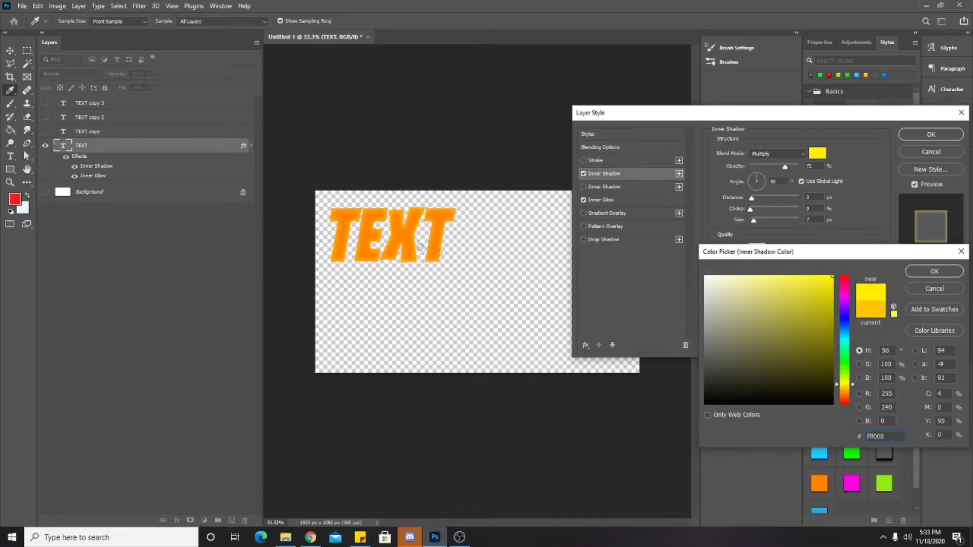
{"action": "left_click", "coordinate": [934, 271]}
{"action": "left_click", "coordinate": [930, 134]}
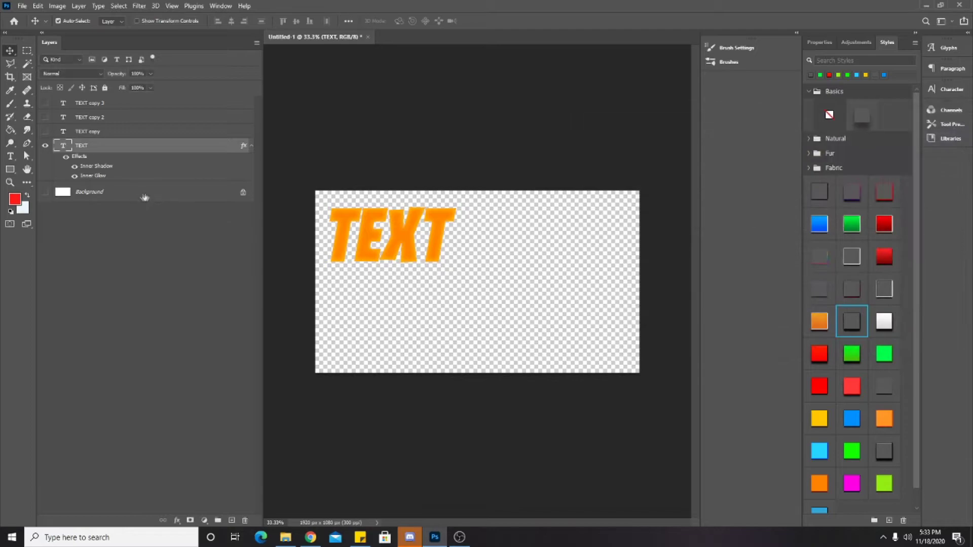
{"action": "left_click", "coordinate": [146, 197]}
{"action": "left_click", "coordinate": [45, 193]}
Step: Invert the Background to black and paste the TEXT layer's style onto the TEXT copy
{"action": "key", "text": "ctrl+i"}
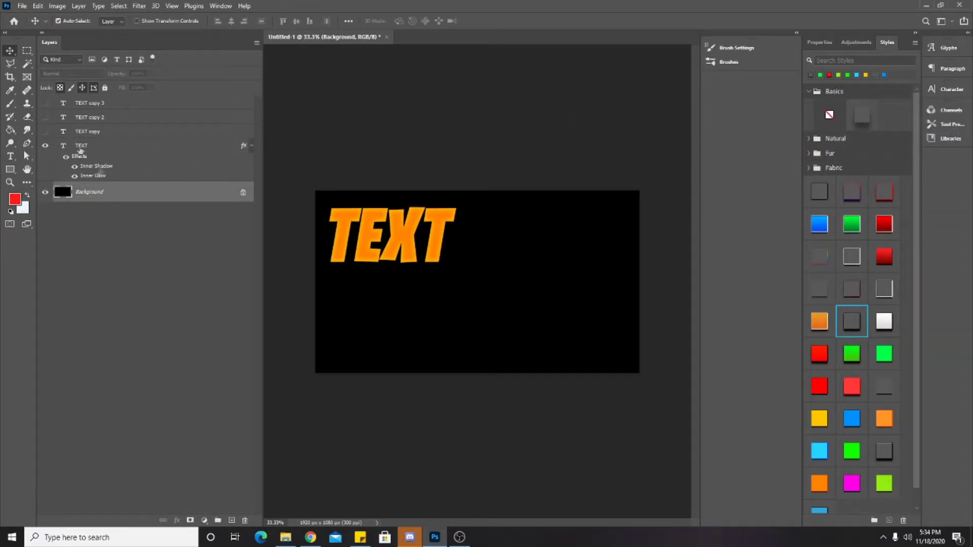
{"action": "left_click", "coordinate": [66, 147]}
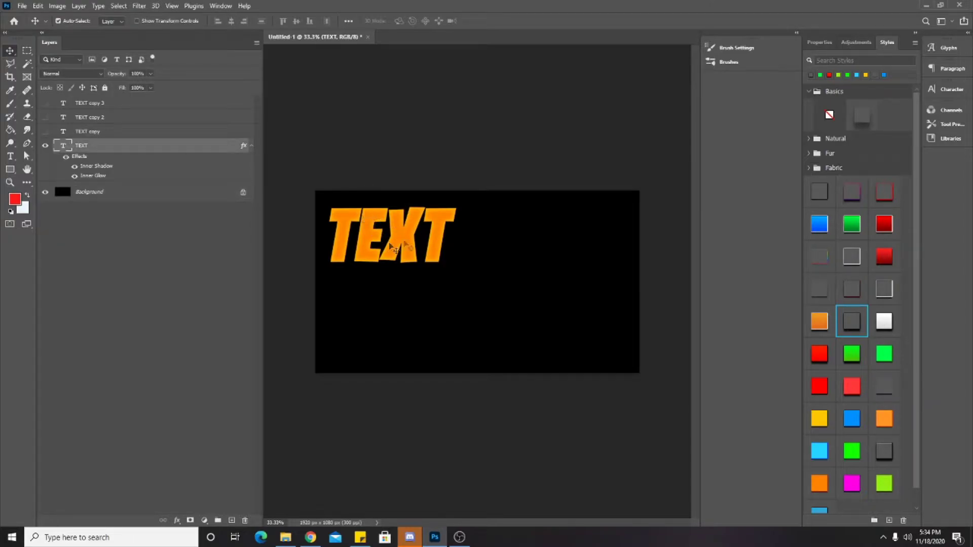
{"action": "left_click", "coordinate": [66, 133]}
{"action": "left_click", "coordinate": [45, 132]}
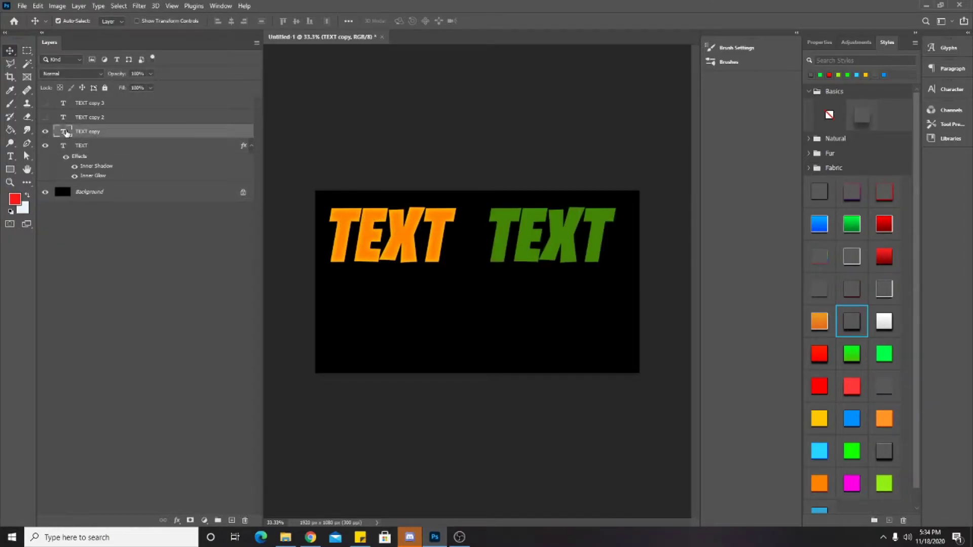
{"action": "right_click", "coordinate": [102, 155]}
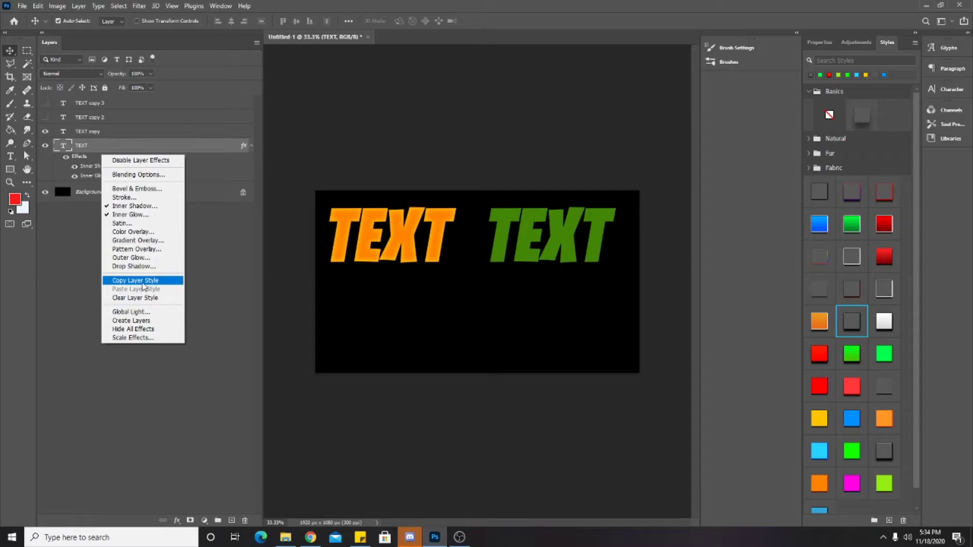
{"action": "left_click", "coordinate": [143, 282]}
{"action": "right_click", "coordinate": [115, 132]}
{"action": "left_click", "coordinate": [184, 413]}
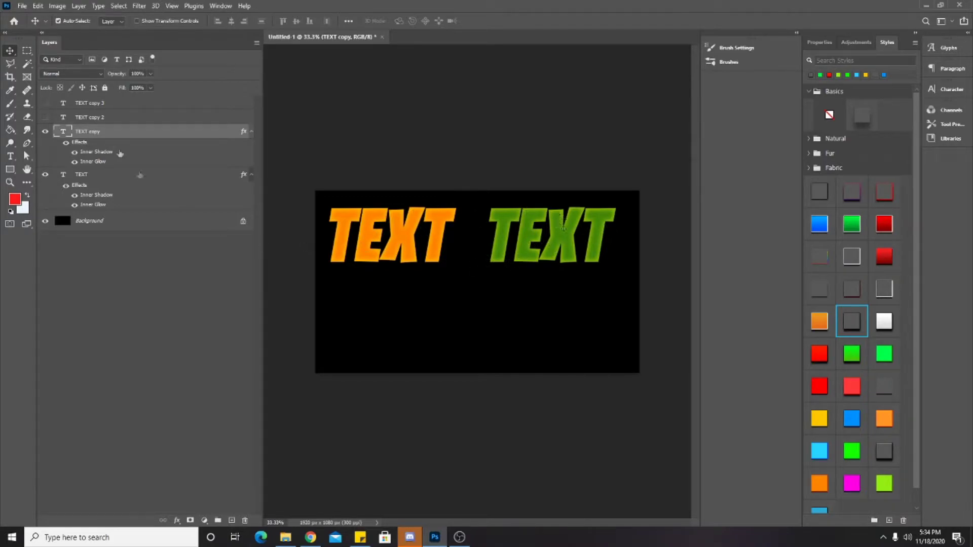
Step: Commit the green TEXT copy's edit and hide that layer
{"action": "double_click", "coordinate": [67, 133]}
{"action": "double_click", "coordinate": [64, 132]}
{"action": "key", "text": "ctrl+Return"}
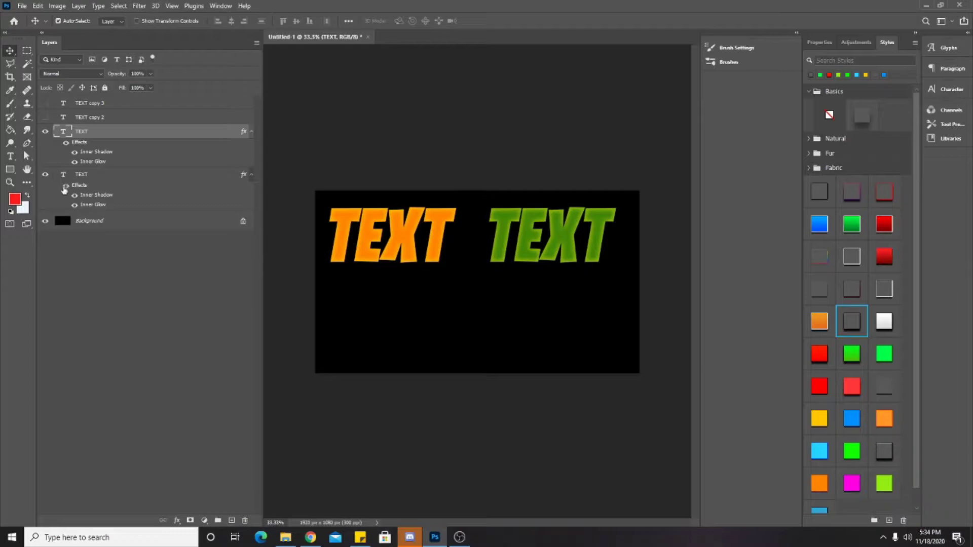
{"action": "left_click", "coordinate": [45, 131]}
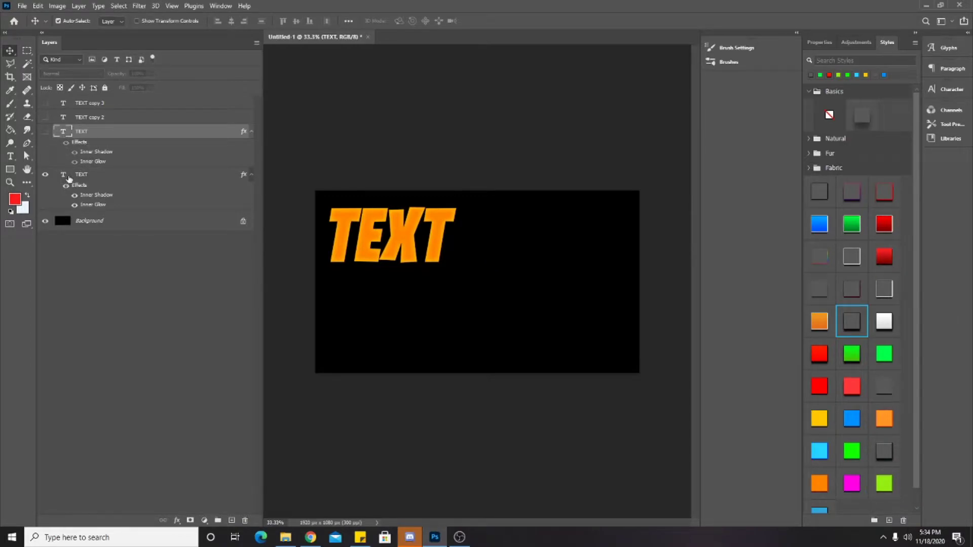
Step: Retype the orange text as 'HOW TO' and shift it right to fit the canvas
{"action": "double_click", "coordinate": [64, 174]}
{"action": "key", "text": "BackSpace"}
{"action": "type", "text": "HOW TO"}
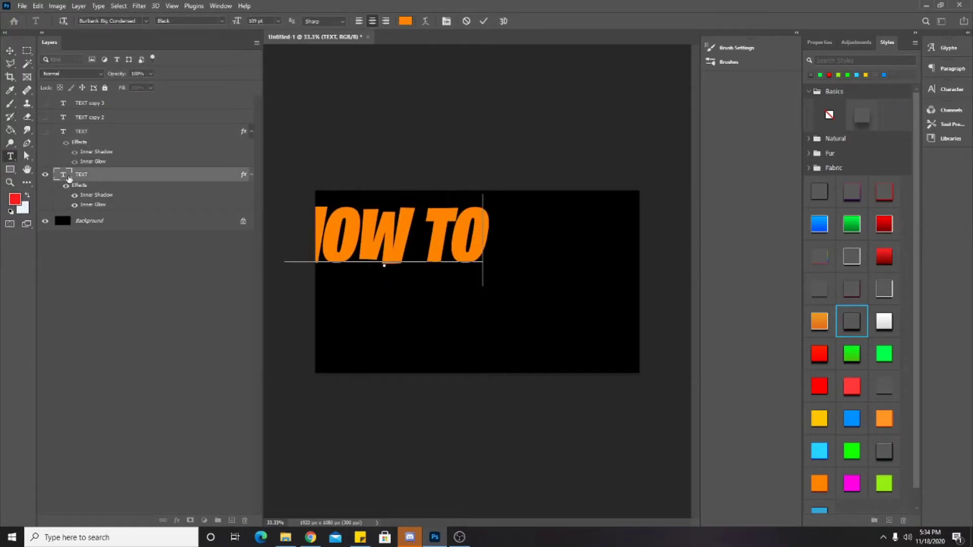
{"action": "key", "text": "ctrl+Return"}
{"action": "key", "text": "ctrl+t"}
{"action": "left_click_drag", "start_coordinate": [415, 223], "coordinate": [428, 247]}
{"action": "key", "text": "Return"}
Step: Duplicate HOW TO, retype the copy as 'MAKE A', and move it below
{"action": "key", "text": "v"}
{"action": "key", "text": "ctrl+j"}
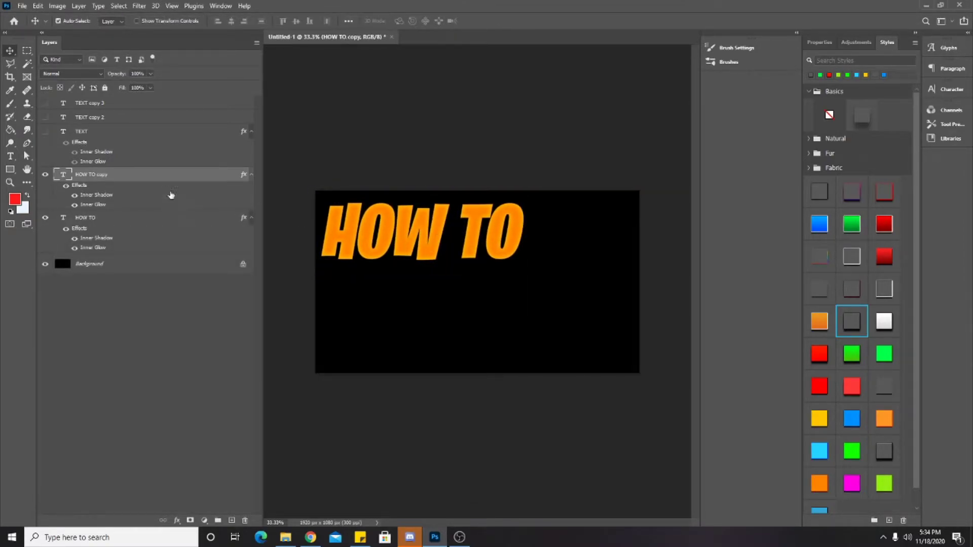
{"action": "double_click", "coordinate": [66, 175]}
{"action": "type", "text": "MAKE"}
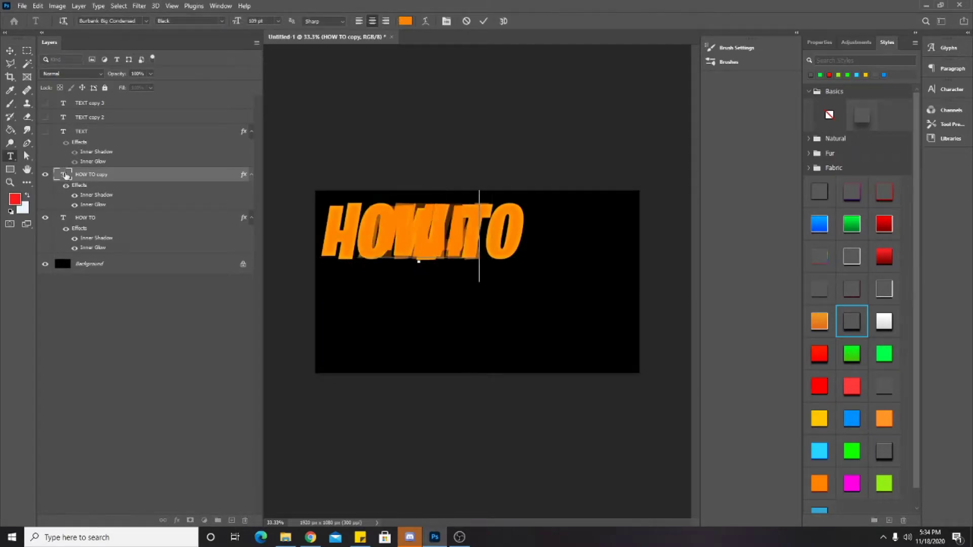
{"action": "type", "text": " COOL"}
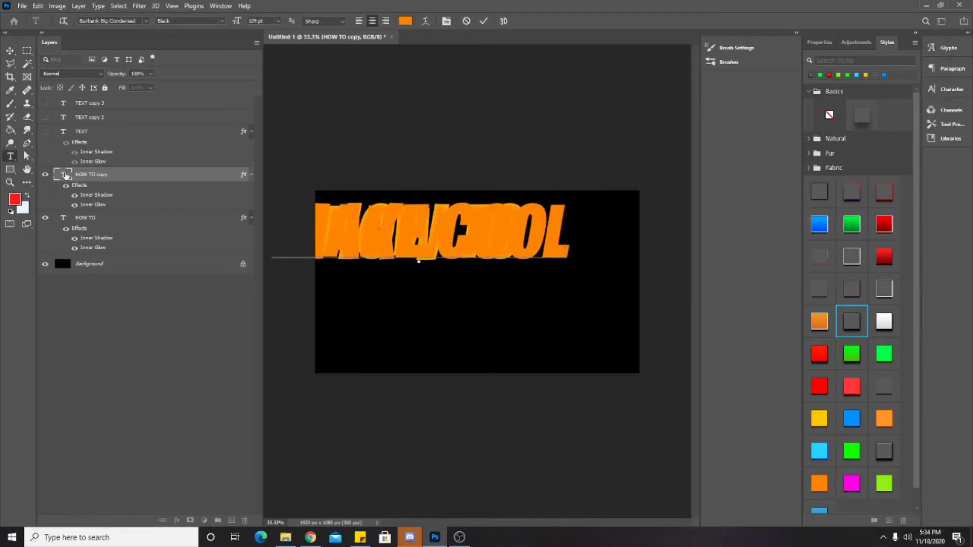
{"action": "key", "text": "BackSpace"}
{"action": "key", "text": "BackSpace"}
{"action": "key", "text": "BackSpace"}
{"action": "key", "text": "BackSpace"}
{"action": "key", "text": "BackSpace"}
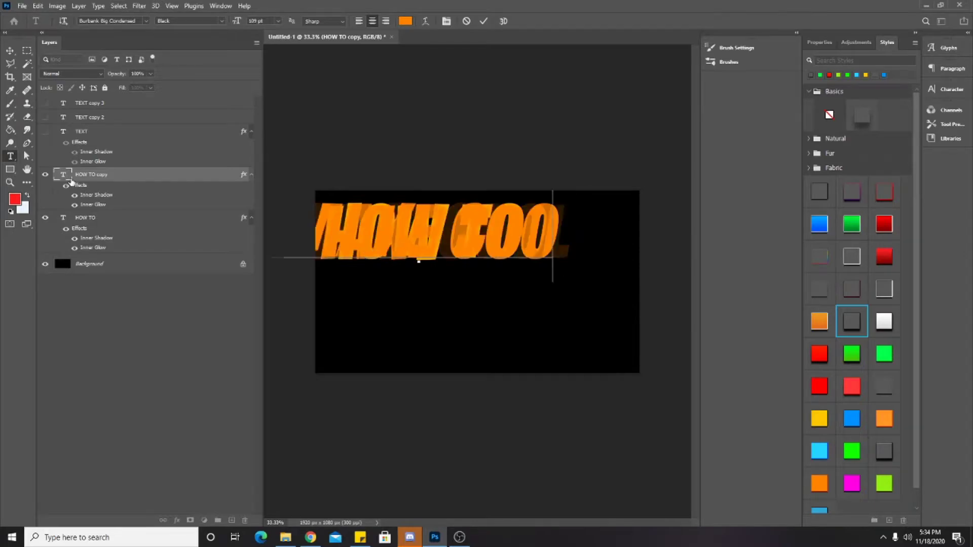
{"action": "key", "text": "BackSpace"}
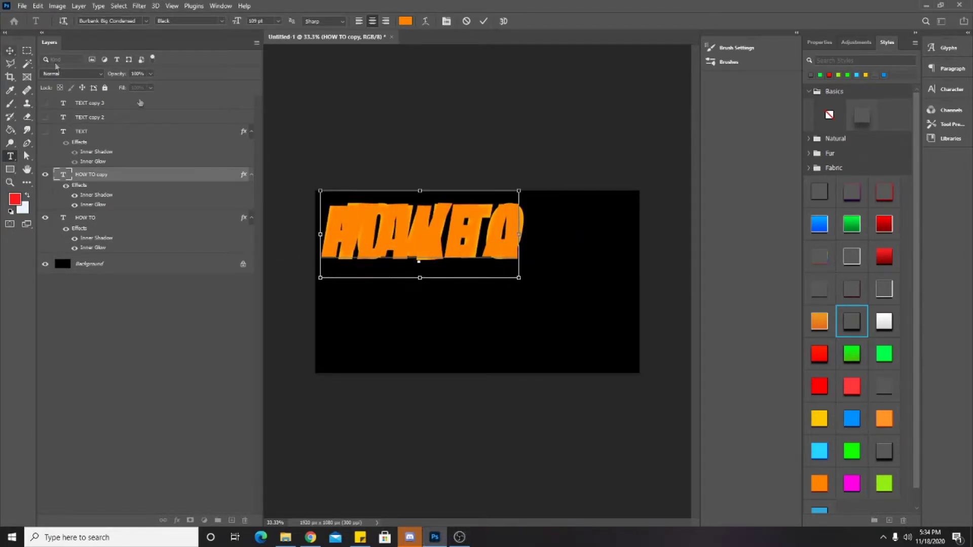
{"action": "key", "text": "ctrl+t"}
{"action": "left_click", "coordinate": [10, 50]}
{"action": "key", "text": "ctrl+t"}
{"action": "left_click_drag", "start_coordinate": [436, 234], "coordinate": [435, 295]}
{"action": "key", "text": "Return"}
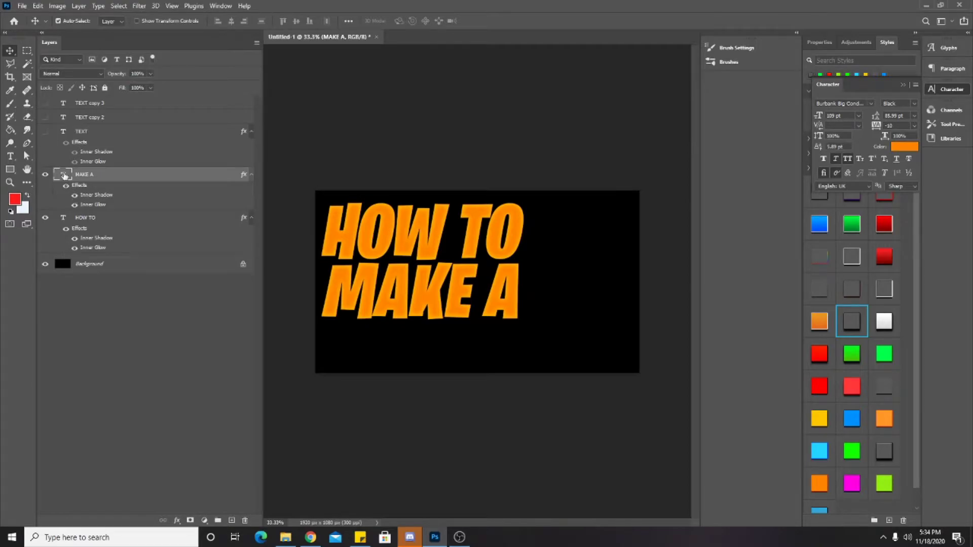
Step: Set the MAKE A text colour to white (#ffffff)
{"action": "double_click", "coordinate": [63, 174]}
{"action": "left_click", "coordinate": [406, 21]}
{"action": "type", "text": "ffffff"}
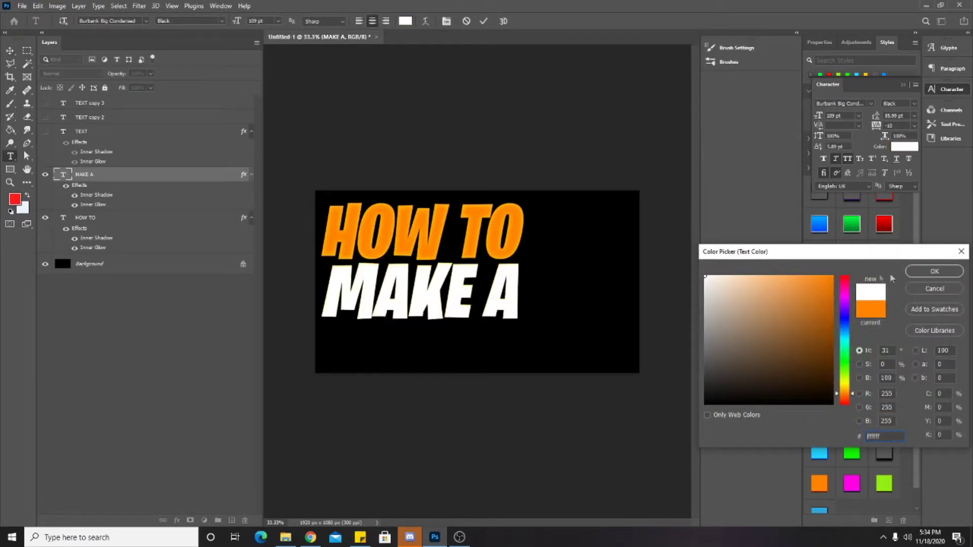
{"action": "key", "text": "Return"}
Step: Make MAKE A's inner shadow grey and its inner glow dark grey, Normal blend, low opacity
{"action": "double_click", "coordinate": [80, 195]}
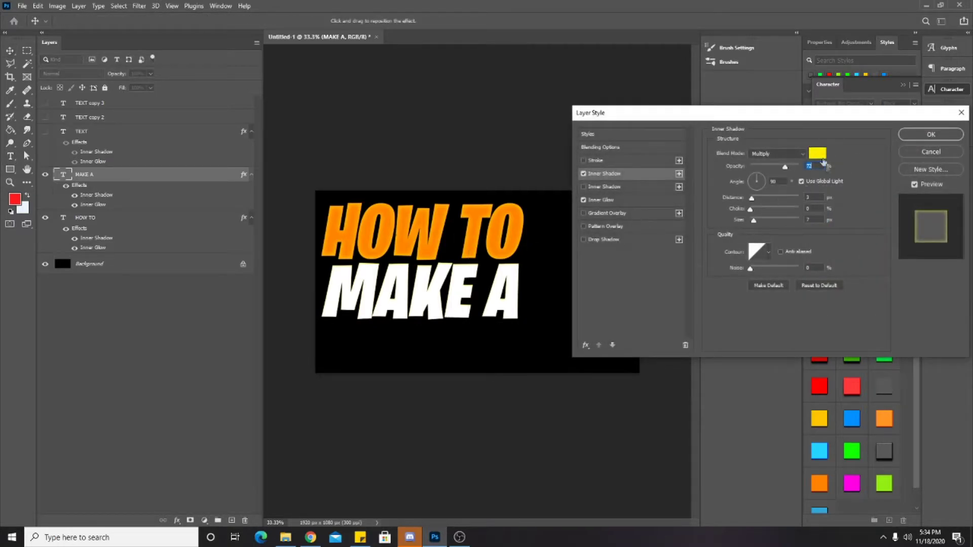
{"action": "left_click", "coordinate": [816, 153]}
{"action": "left_click", "coordinate": [704, 333]}
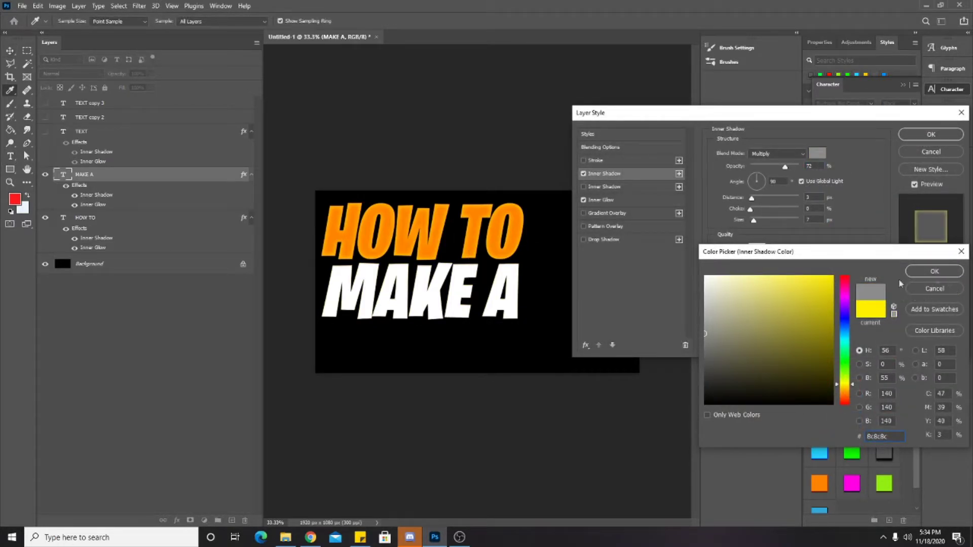
{"action": "left_click", "coordinate": [922, 274]}
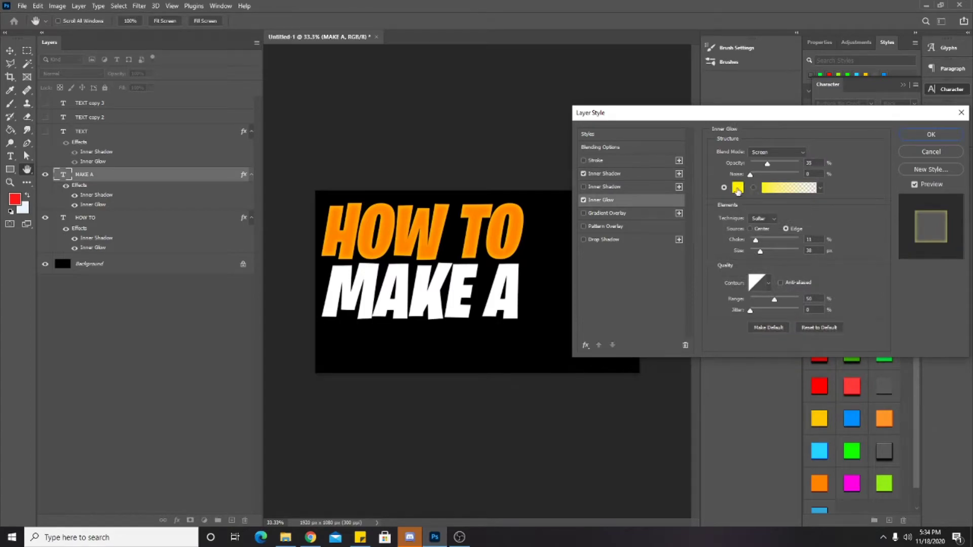
{"action": "left_click", "coordinate": [737, 189]}
{"action": "left_click", "coordinate": [704, 369]}
{"action": "left_click", "coordinate": [949, 274]}
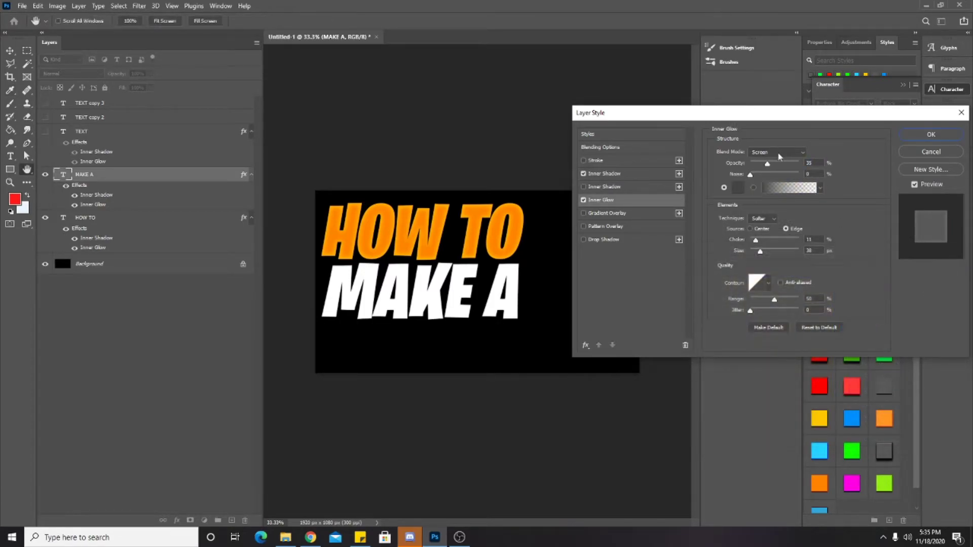
{"action": "left_click", "coordinate": [777, 152]}
{"action": "left_click", "coordinate": [770, 154]}
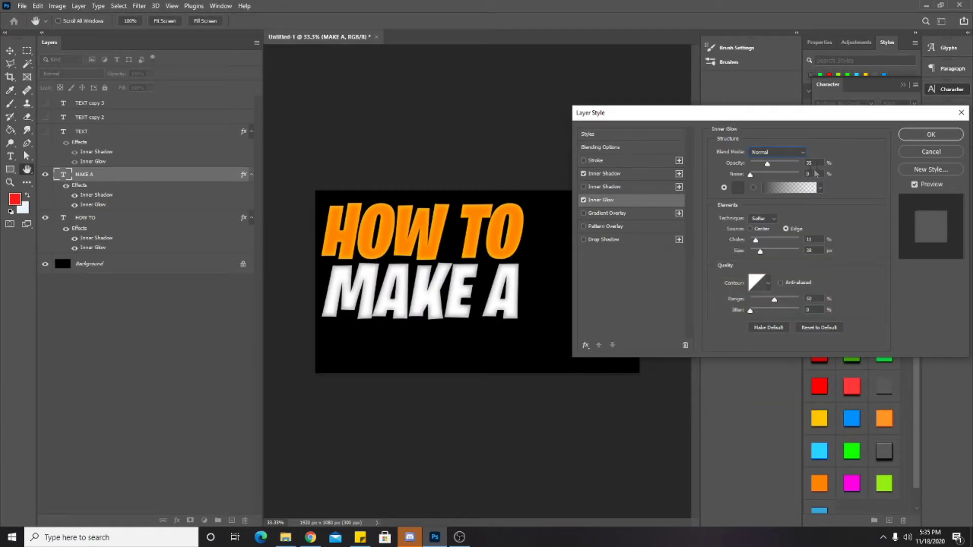
{"action": "type", "text": "5"}
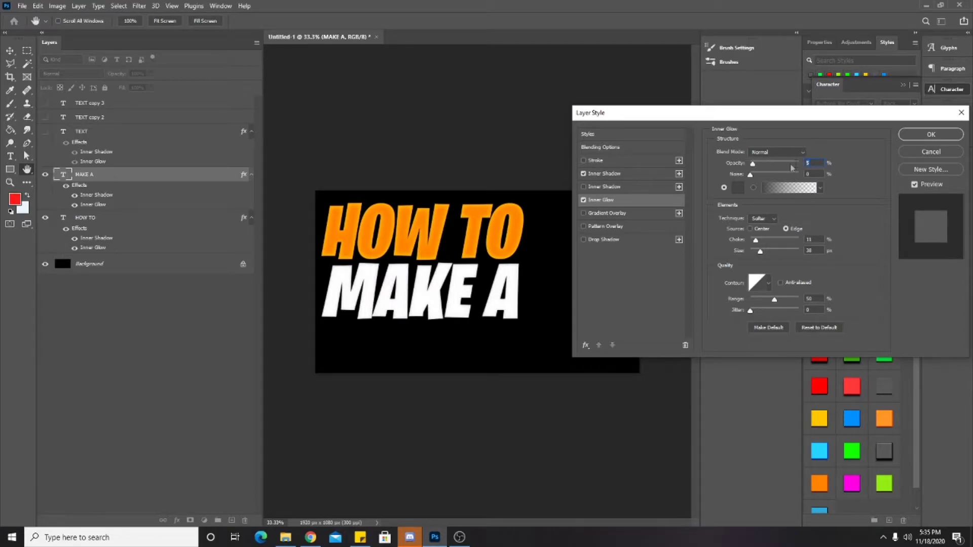
{"action": "type", "text": "0"}
{"action": "left_click", "coordinate": [930, 134]}
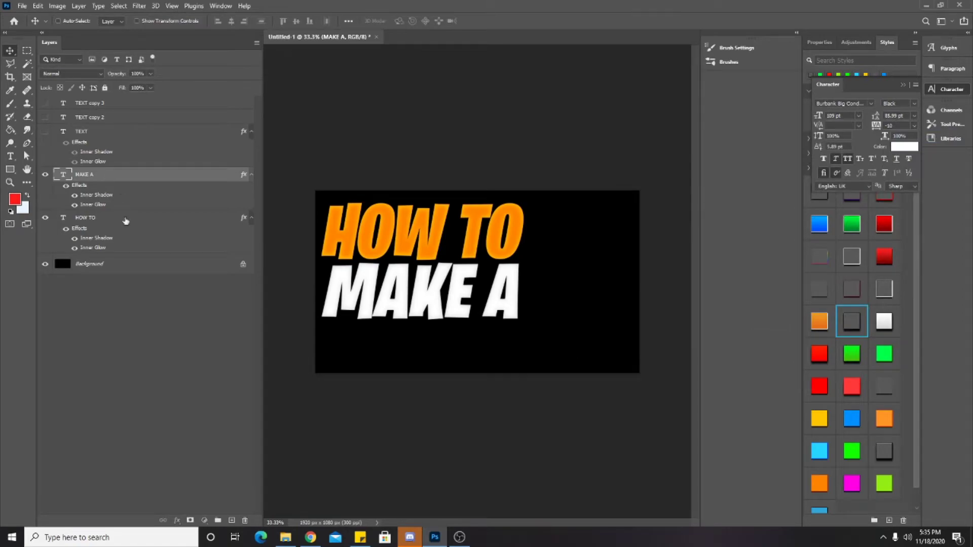
Step: Shrink HOW TO and MAKE A together to about 91%
{"action": "left_click", "coordinate": [124, 218], "text": "ctrl"}
{"action": "key", "text": "ctrl+t"}
{"action": "left_click_drag", "start_coordinate": [520, 201], "coordinate": [453, 225]}
{"action": "key", "text": "Return"}
Step: Duplicate MAKE A as 'LAYER STYLE!', shrink it and place it under MAKE A
{"action": "left_click", "coordinate": [56, 178]}
{"action": "key", "text": "ctrl+j"}
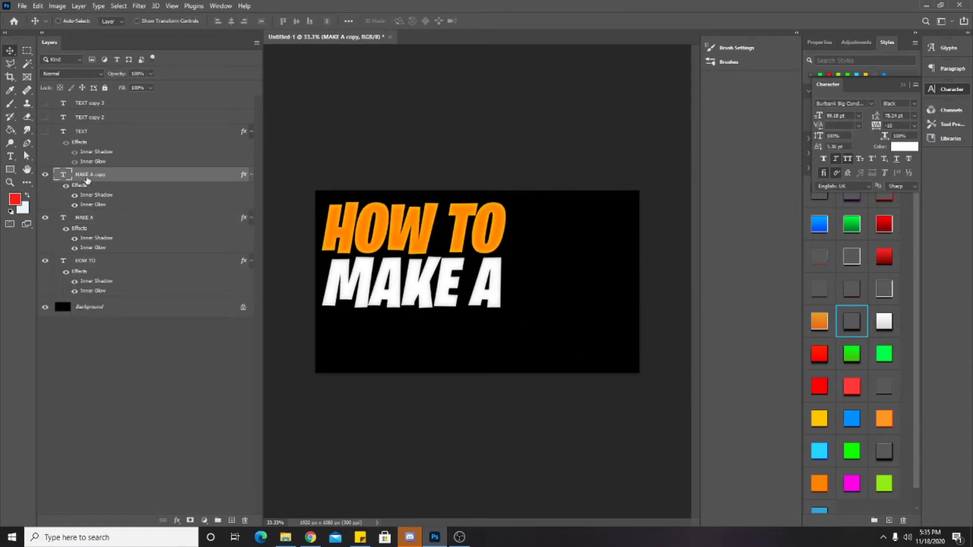
{"action": "double_click", "coordinate": [61, 176]}
{"action": "type", "text": "LAYER STYL"}
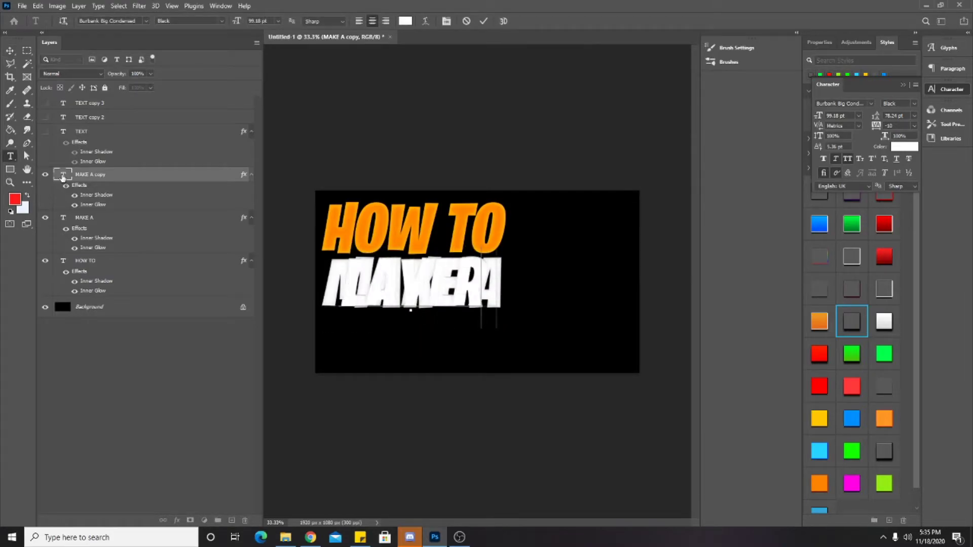
{"action": "type", "text": "E!"}
{"action": "key", "text": "ctrl+Return"}
{"action": "key", "text": "ctrl+t"}
{"action": "left_click_drag", "start_coordinate": [563, 246], "coordinate": [452, 321]}
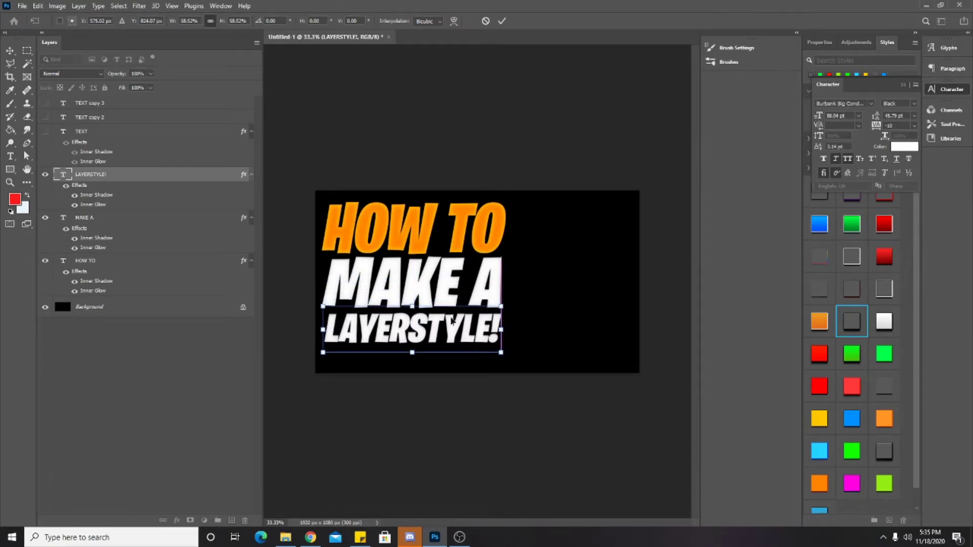
{"action": "key", "text": "Return"}
Step: Move all three title lines lower and tilt them slightly
{"action": "left_click", "coordinate": [113, 263], "text": "shift"}
{"action": "key", "text": "ctrl+t"}
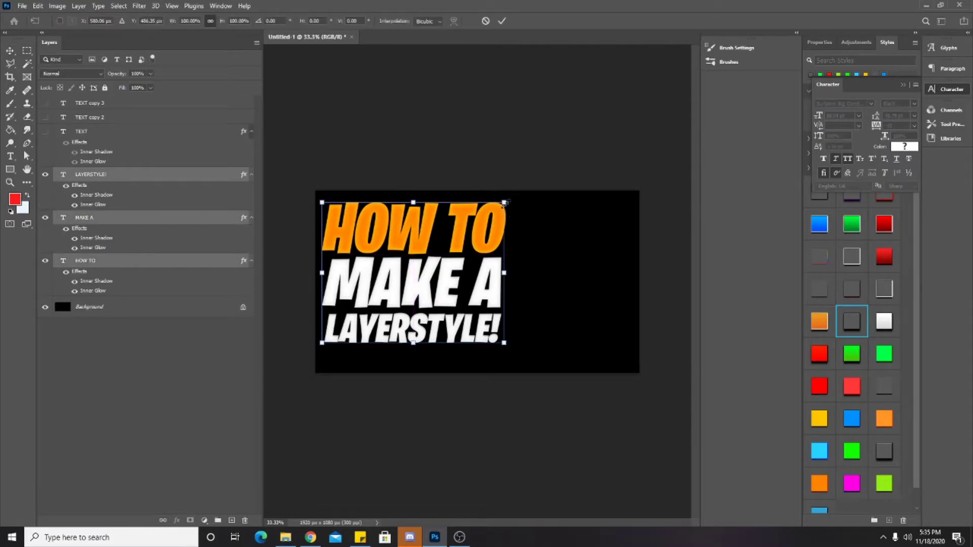
{"action": "left_click_drag", "start_coordinate": [469, 242], "coordinate": [469, 252]}
{"action": "left_click_drag", "start_coordinate": [532, 243], "coordinate": [475, 246]}
{"action": "key", "text": "Return"}
Step: Copy the HOW TO layer style and paste it onto the LAYERSTYLE! layer
{"action": "left_click", "coordinate": [103, 262]}
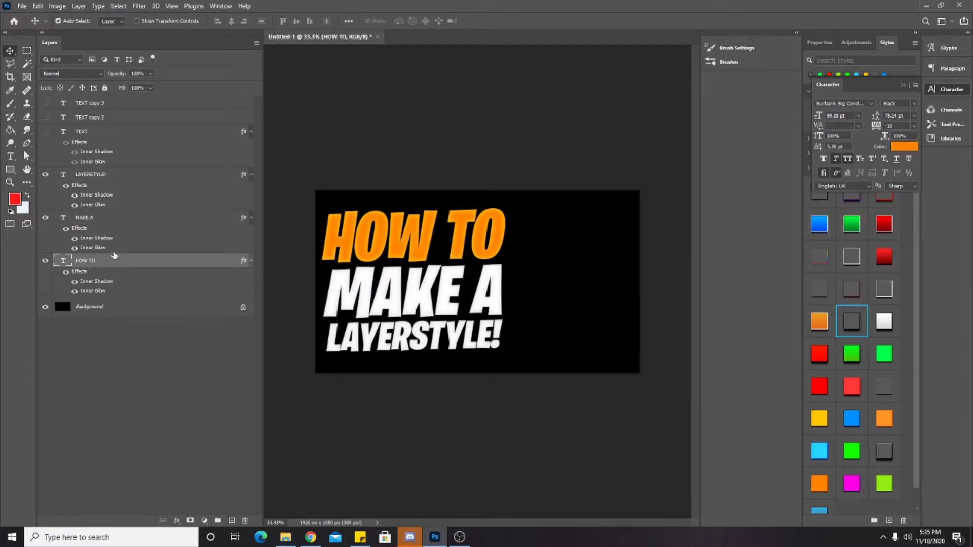
{"action": "right_click", "coordinate": [136, 272]}
{"action": "left_click", "coordinate": [202, 412]}
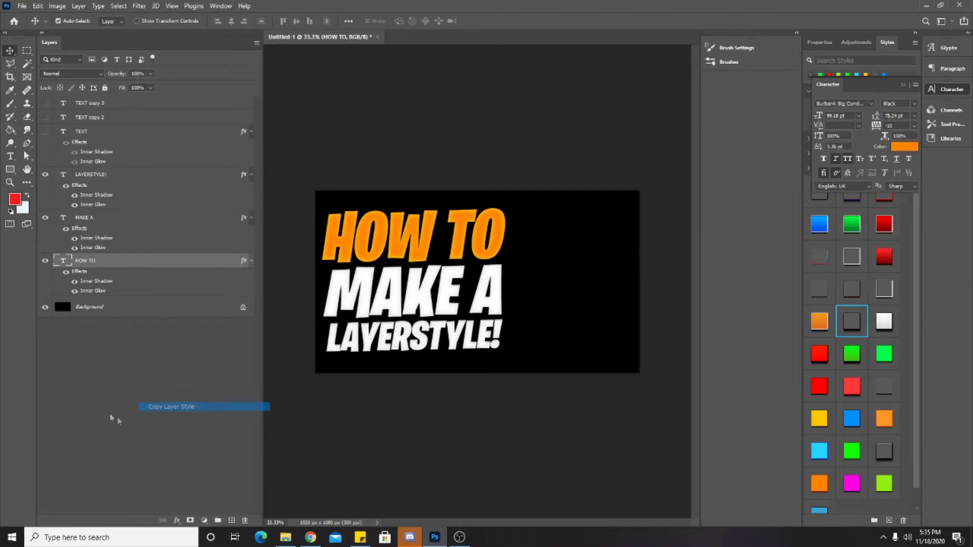
{"action": "left_click", "coordinate": [111, 191]}
{"action": "right_click", "coordinate": [111, 190]}
{"action": "left_click", "coordinate": [121, 369]}
{"action": "right_click", "coordinate": [106, 180]}
{"action": "left_click", "coordinate": [77, 246]}
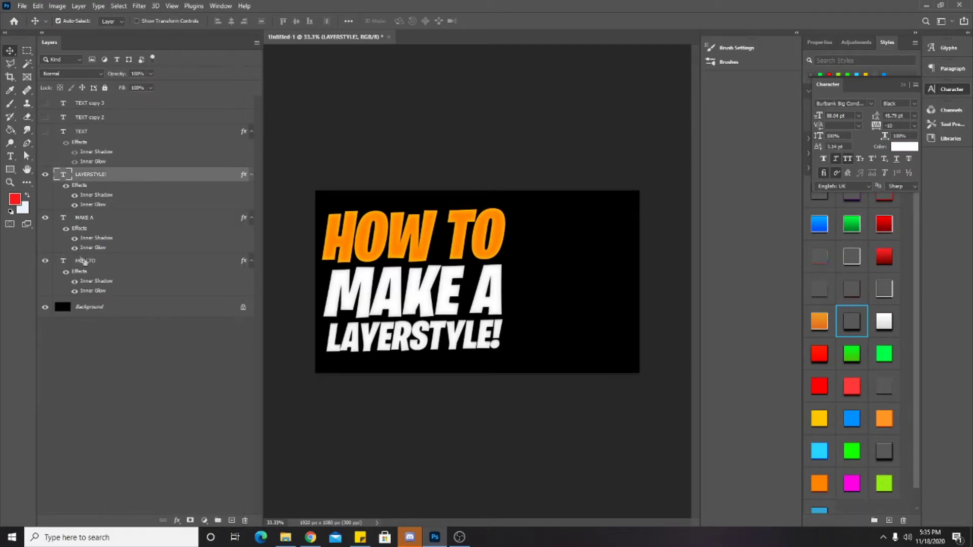
{"action": "right_click", "coordinate": [89, 261]}
{"action": "left_click", "coordinate": [117, 415]}
{"action": "left_click", "coordinate": [113, 174]}
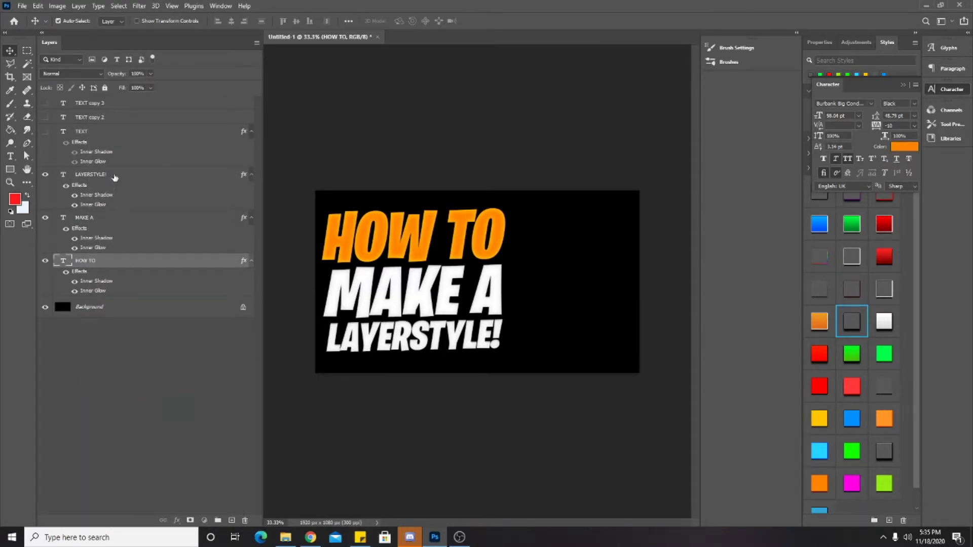
{"action": "right_click", "coordinate": [115, 174]}
{"action": "left_click", "coordinate": [173, 414]}
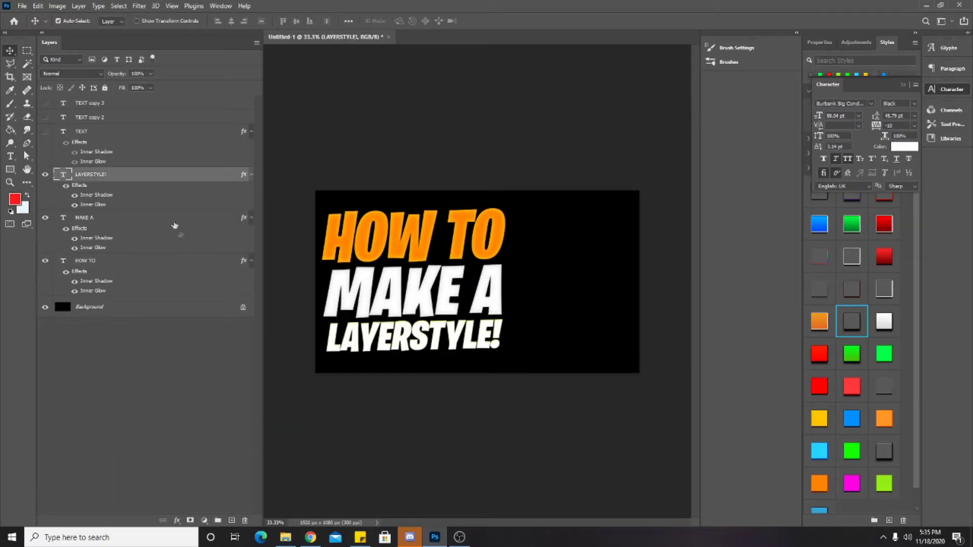
Step: Set the LAYERSTYLE! text colour to orange and commit the edit
{"action": "double_click", "coordinate": [64, 175]}
{"action": "left_click", "coordinate": [405, 20]}
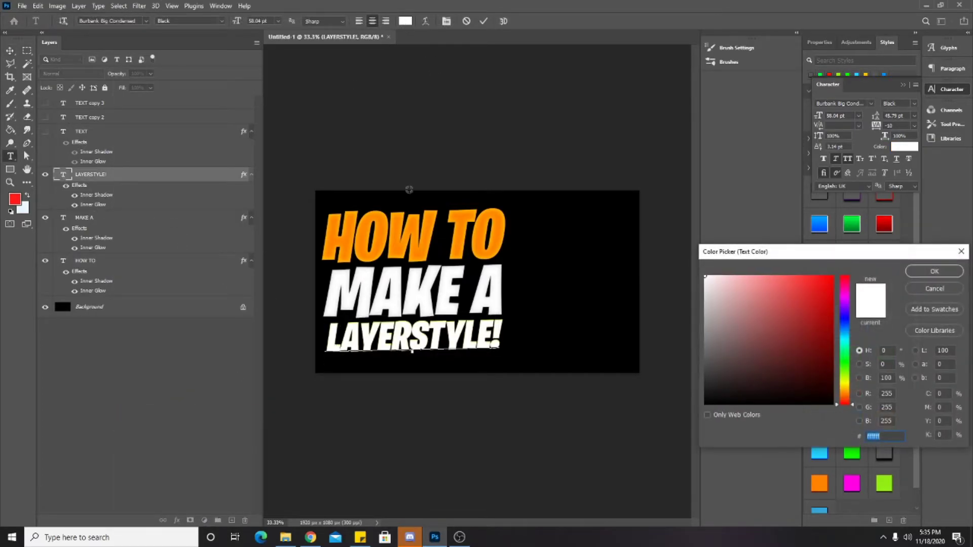
{"action": "type", "text": "ff8d00"}
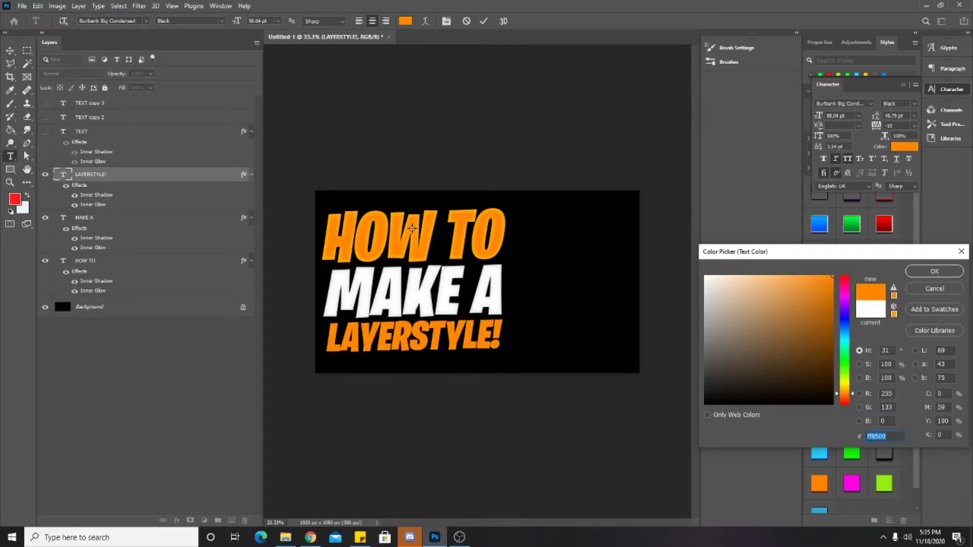
{"action": "left_click", "coordinate": [934, 271]}
{"action": "left_click", "coordinate": [11, 51]}
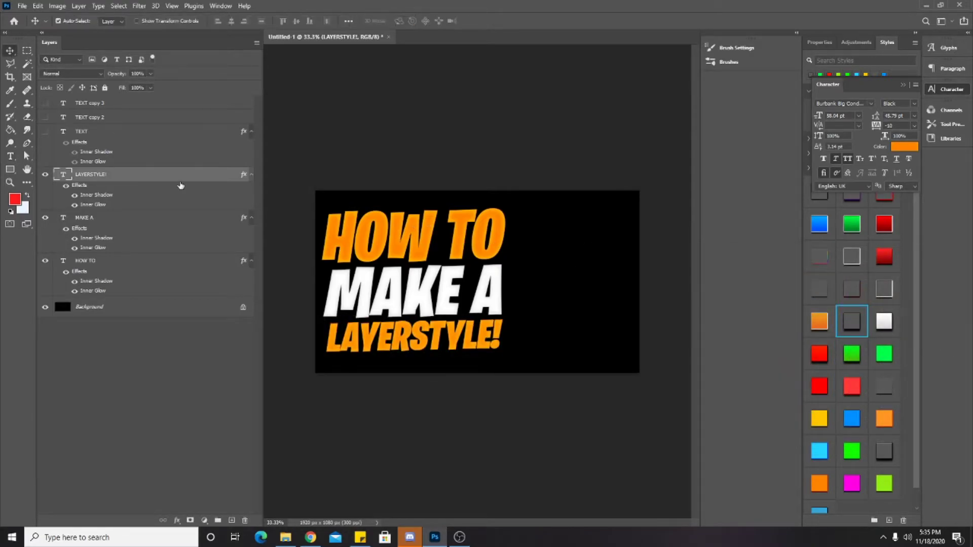
Step: Copy the MAKE A layer style and paste it onto the HOW TO layer
{"action": "left_click", "coordinate": [117, 219]}
{"action": "right_click", "coordinate": [117, 219]}
{"action": "left_click", "coordinate": [152, 355]}
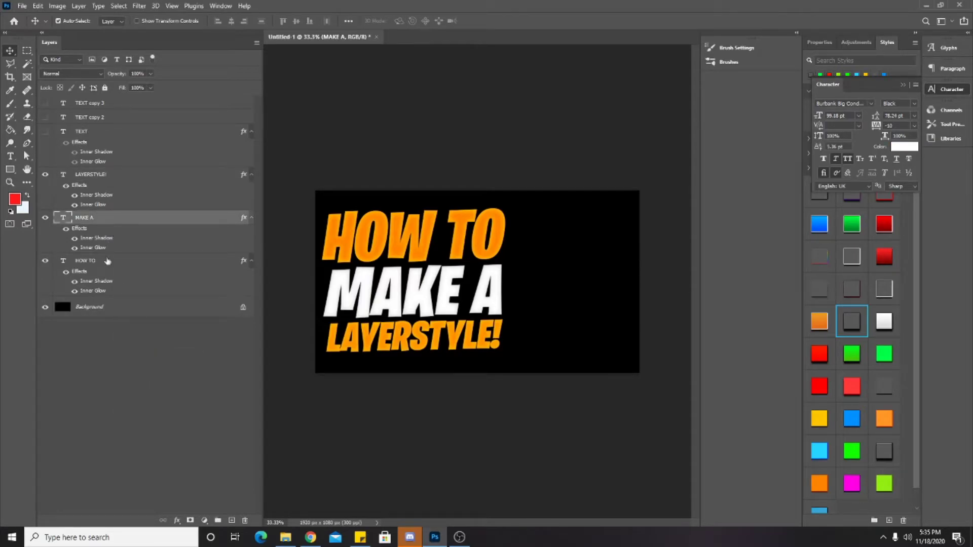
{"action": "right_click", "coordinate": [107, 260]}
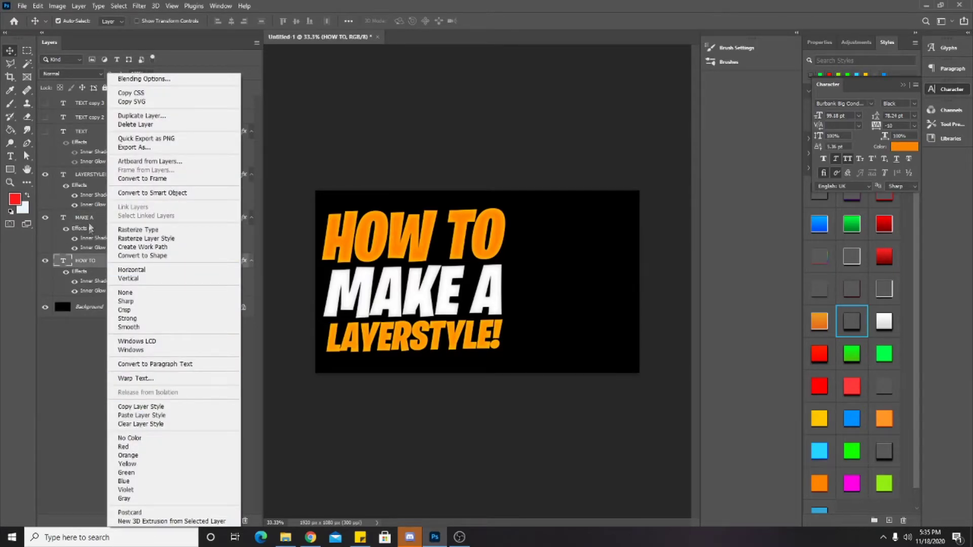
{"action": "left_click", "coordinate": [90, 228]}
{"action": "right_click", "coordinate": [83, 261]}
{"action": "left_click", "coordinate": [146, 415]}
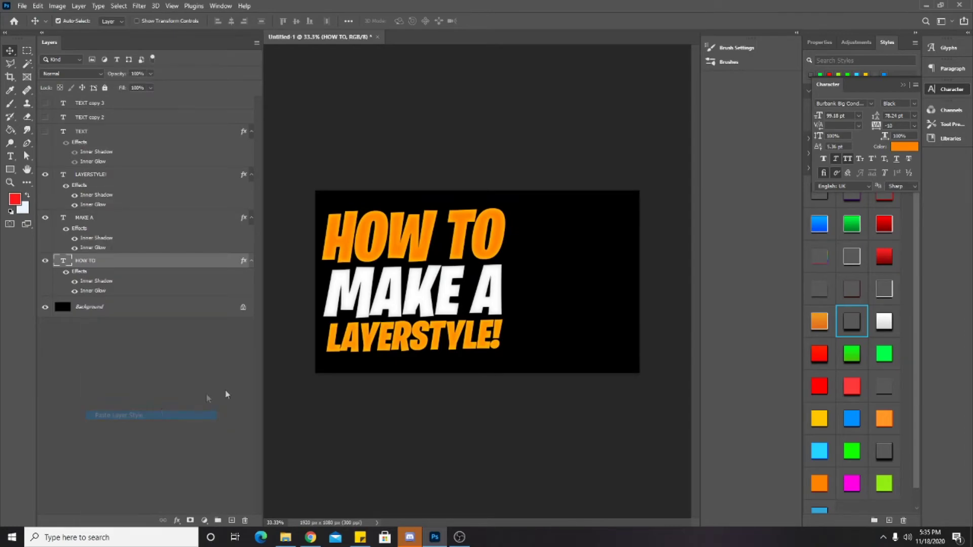
Step: Change the HOW TO text colour to white
{"action": "double_click", "coordinate": [65, 264]}
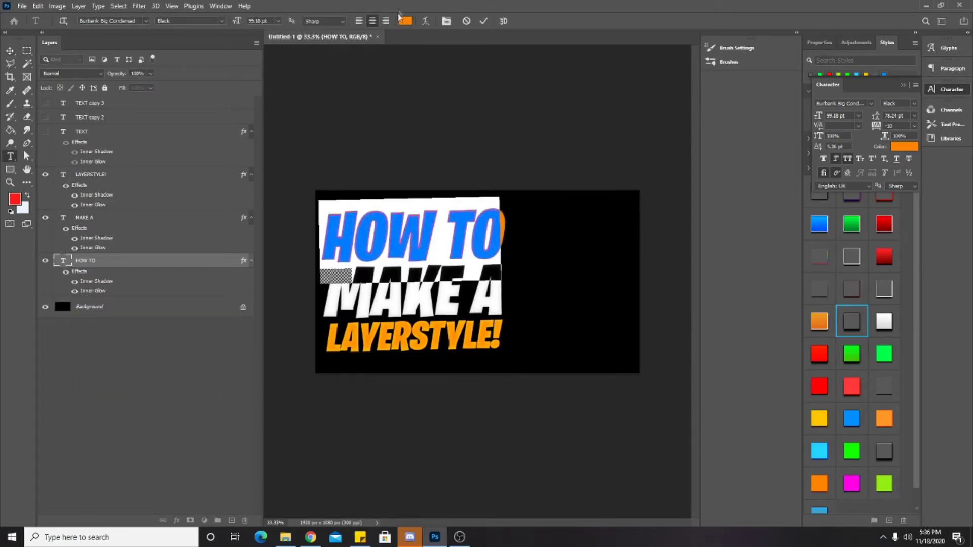
{"action": "left_click", "coordinate": [904, 146]}
{"action": "left_click", "coordinate": [705, 277]}
{"action": "left_click", "coordinate": [907, 272]}
{"action": "left_click", "coordinate": [10, 50]}
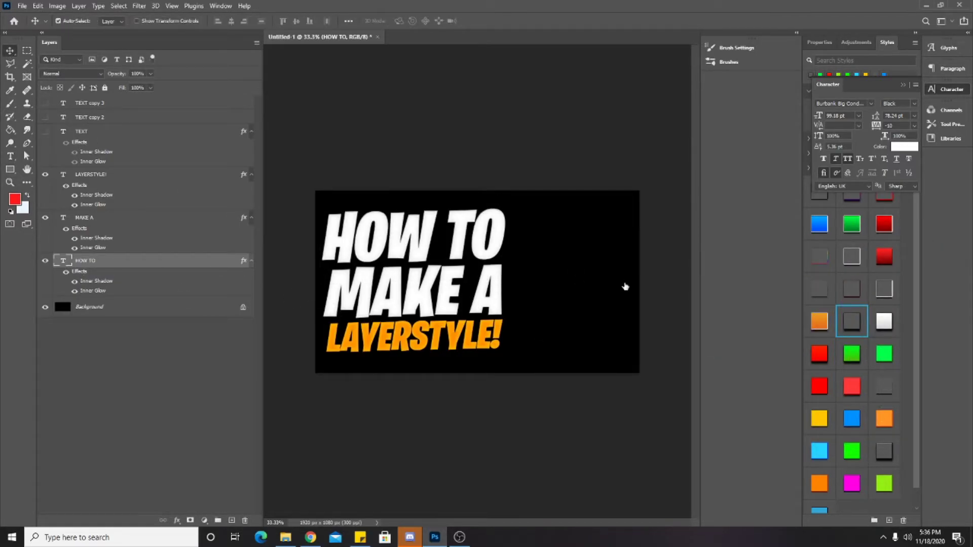
Step: Add a reversed Gradient Overlay at 65% opacity to the HOW TO layer
{"action": "left_click", "coordinate": [588, 214]}
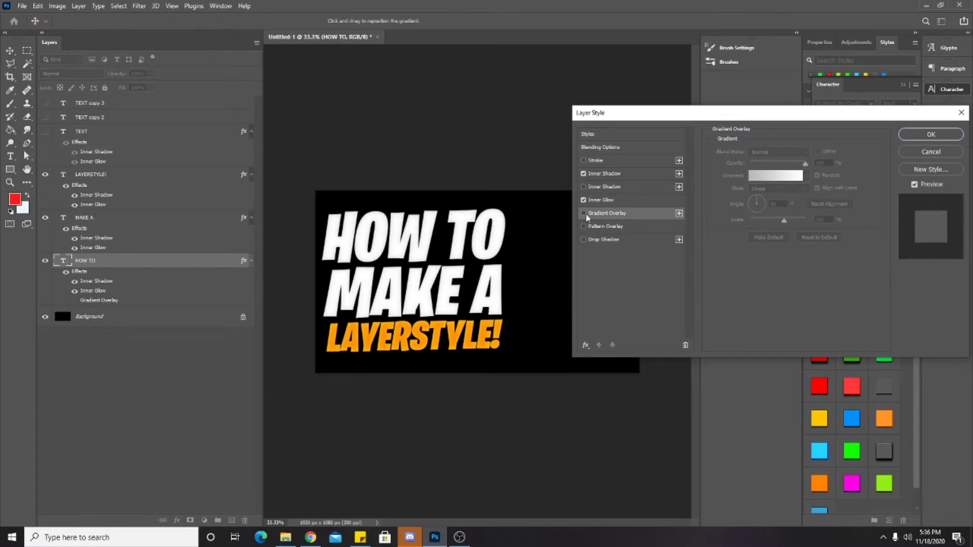
{"action": "left_click", "coordinate": [583, 213]}
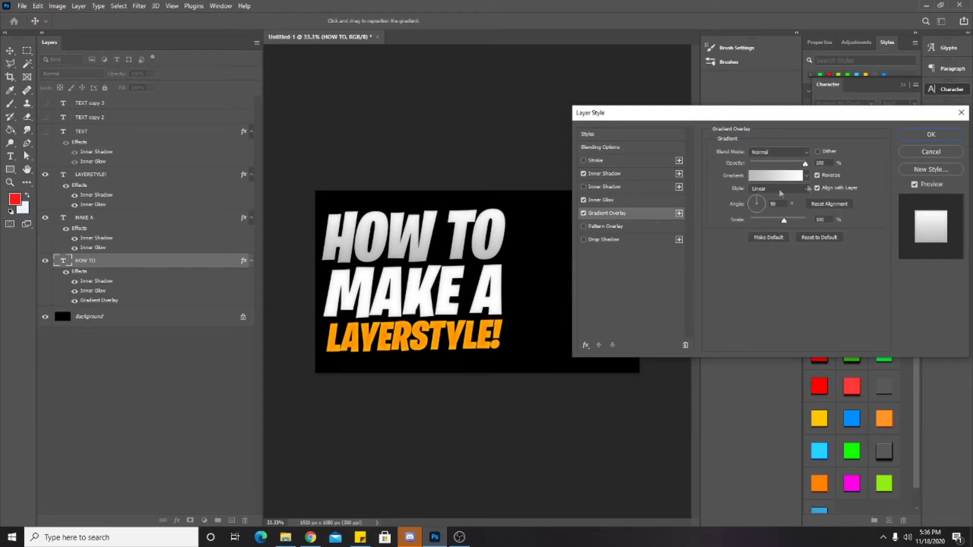
{"action": "left_click", "coordinate": [816, 175]}
{"action": "left_click_drag", "start_coordinate": [788, 165], "coordinate": [786, 165]}
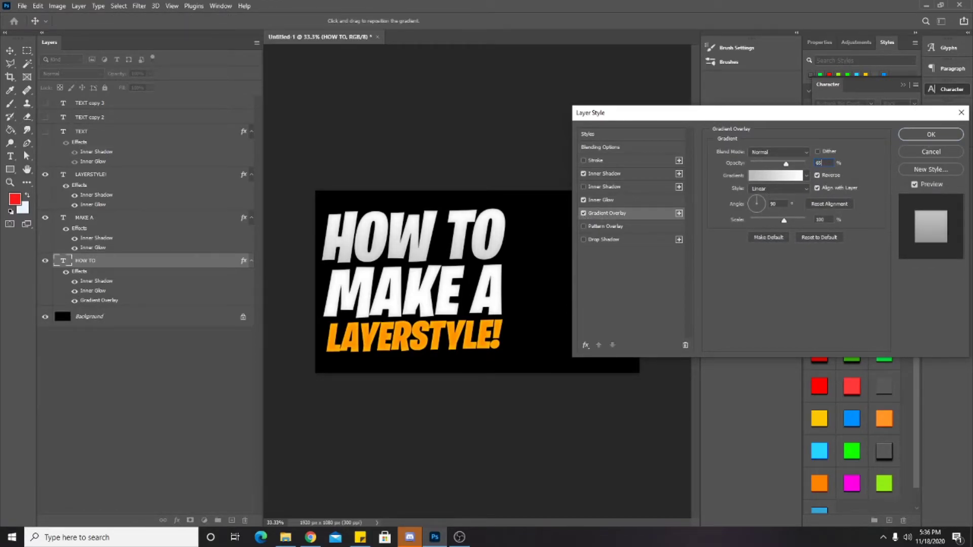
{"action": "left_click", "coordinate": [931, 134]}
Step: Copy the HOW TO layer style and paste the Ps logo image into the thumbnail
{"action": "right_click", "coordinate": [150, 262]}
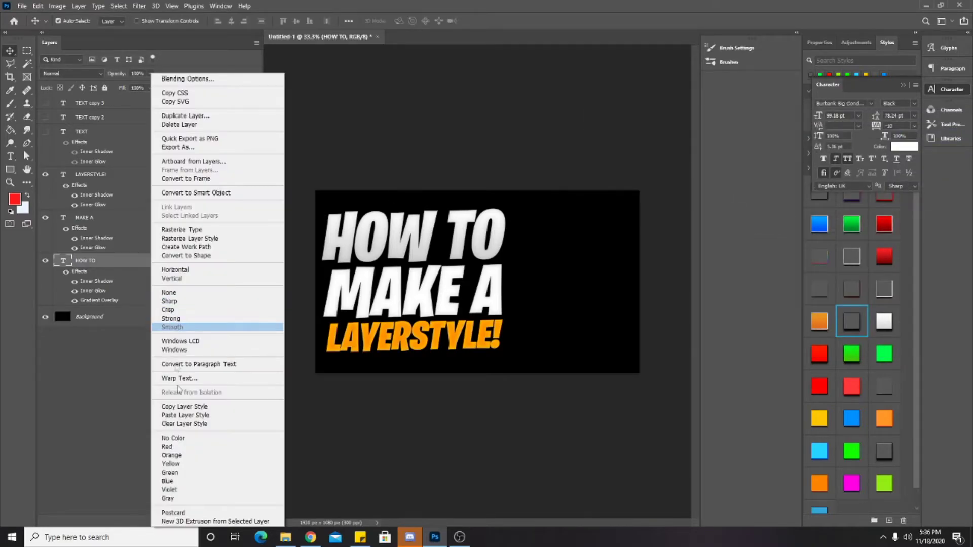
{"action": "left_click", "coordinate": [193, 410]}
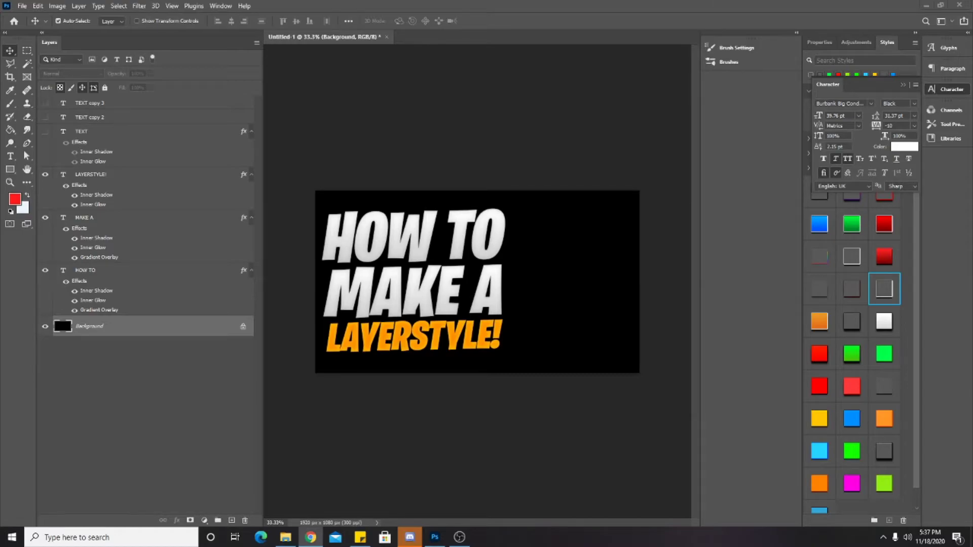
{"action": "key", "text": "ctrl+v"}
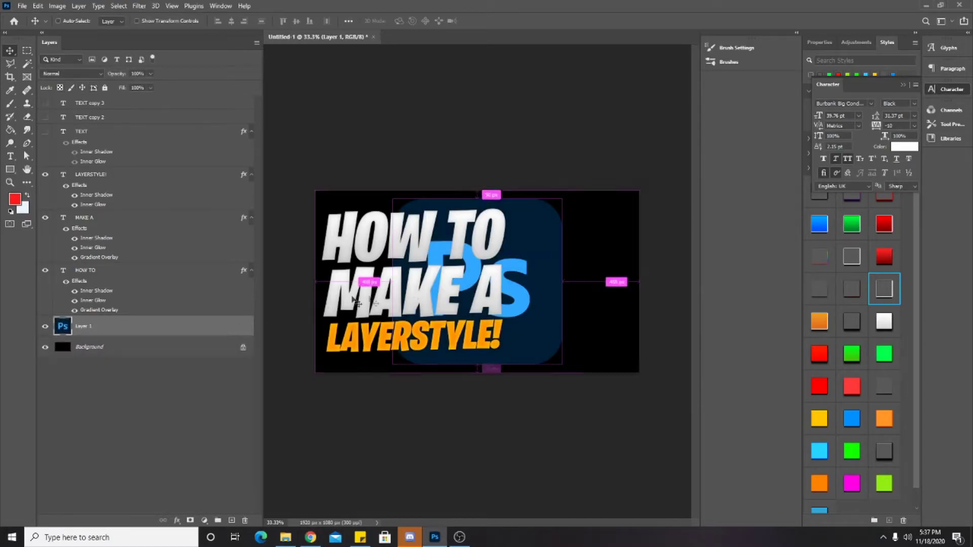
Step: Shrink the Ps logo beside the title, apply the blue rounded-square style, and hide its Color Overlay
{"action": "key", "text": "ctrl+t"}
{"action": "left_click_drag", "start_coordinate": [566, 201], "coordinate": [560, 294]}
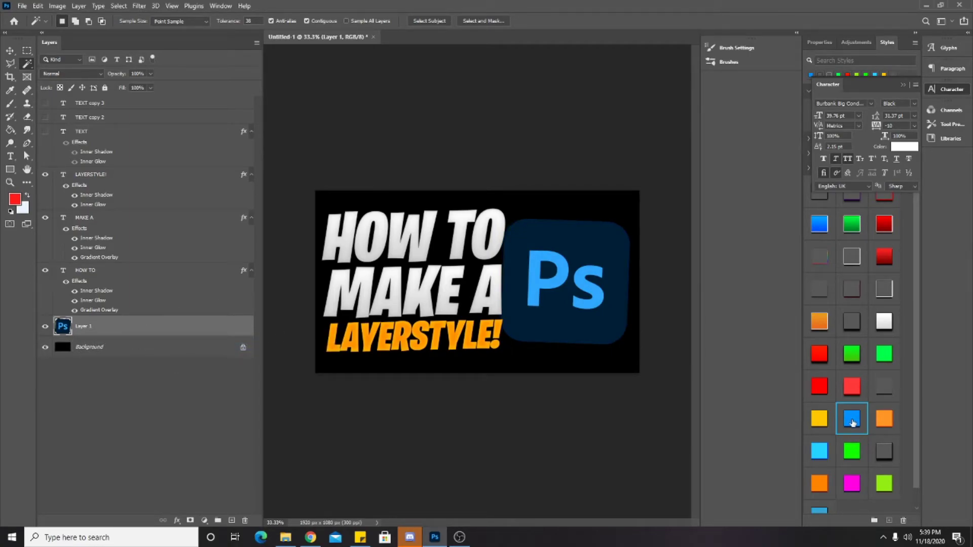
{"action": "left_click", "coordinate": [853, 423]}
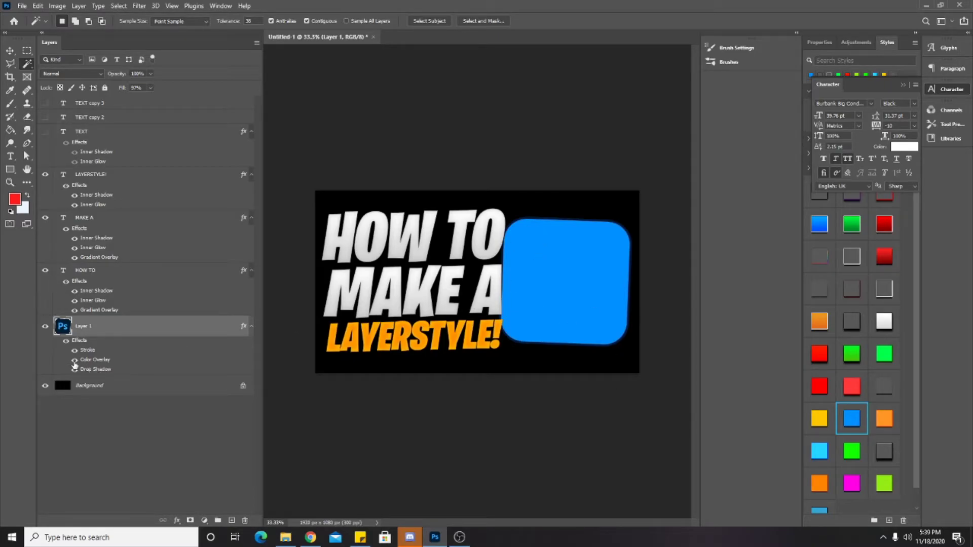
{"action": "left_click", "coordinate": [74, 360]}
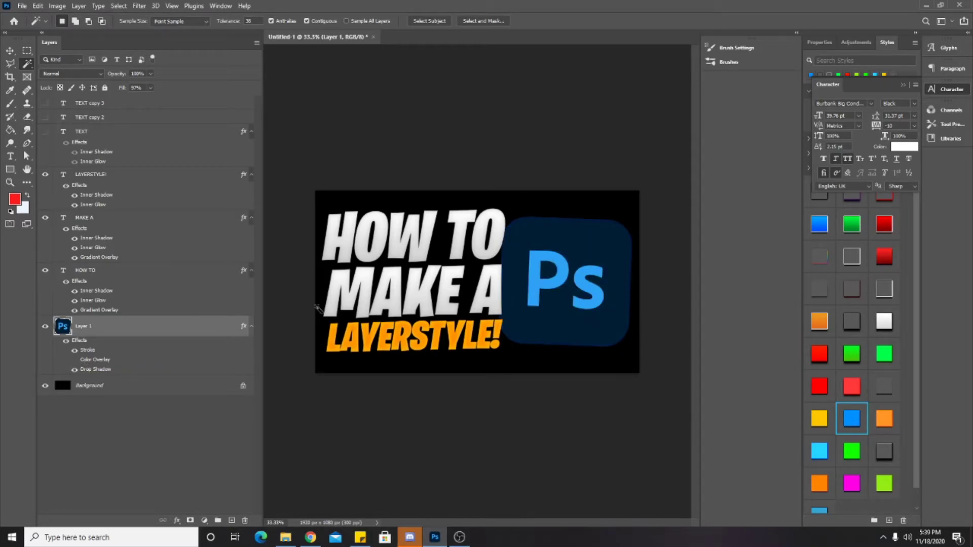
{"action": "double_click", "coordinate": [117, 351]}
Step: Change the Ps logo's Stroke colour to the brighter blue 005ae0
{"action": "left_click_drag", "start_coordinate": [592, 148], "coordinate": [222, 102]}
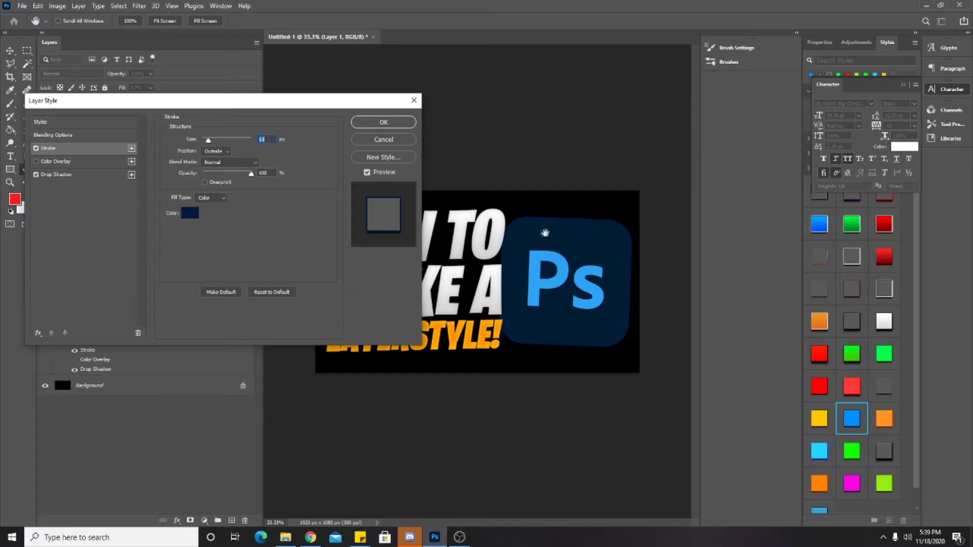
{"action": "left_click", "coordinate": [190, 213]}
{"action": "left_click", "coordinate": [832, 308]}
{"action": "left_click", "coordinate": [831, 291]}
{"action": "left_click", "coordinate": [935, 271]}
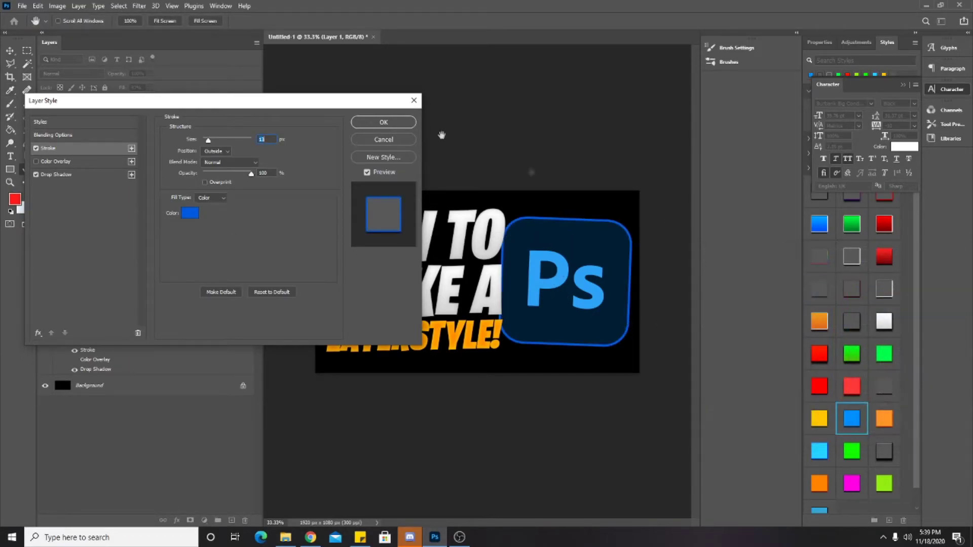
{"action": "left_click", "coordinate": [383, 121]}
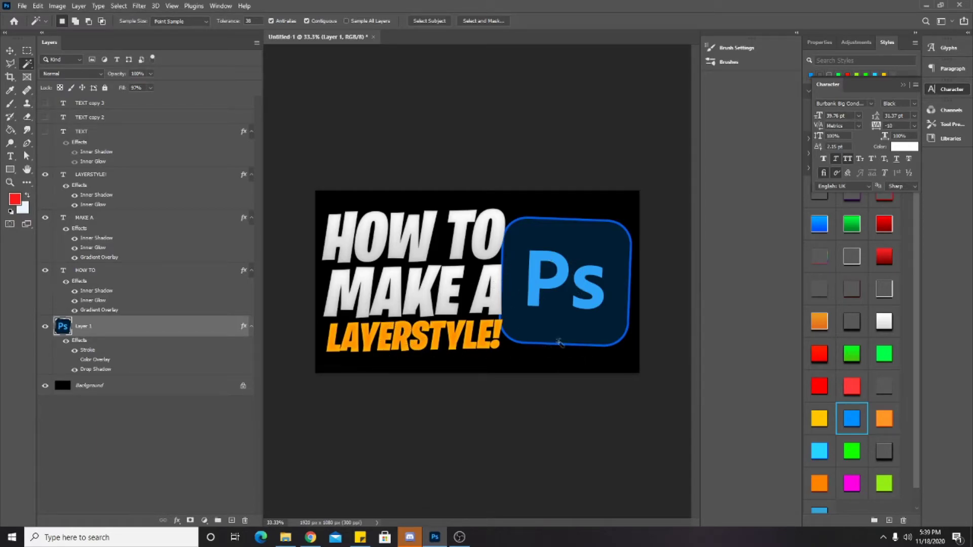
Step: Scale the Ps logo down slightly with Free Transform
{"action": "key", "text": "ctrl+t"}
{"action": "left_click_drag", "start_coordinate": [502, 218], "coordinate": [515, 224]}
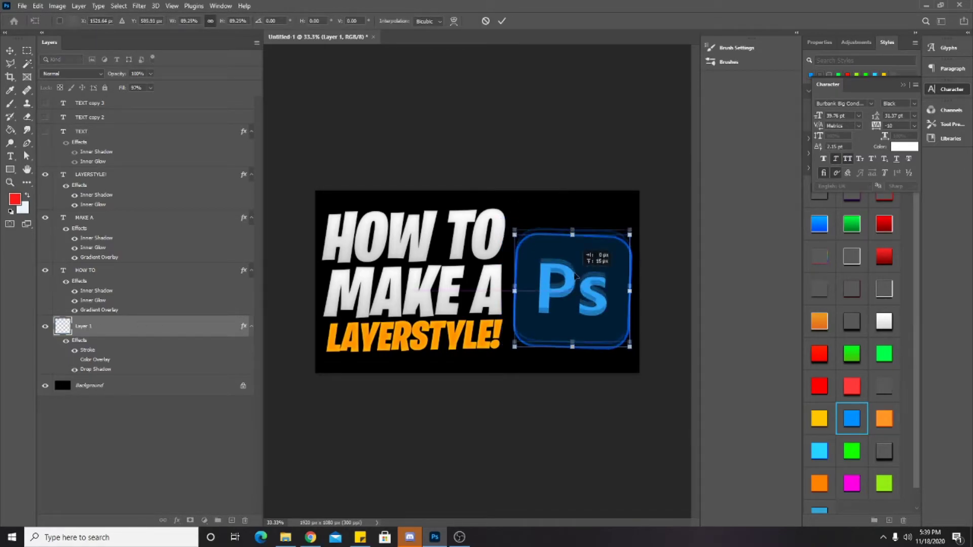
{"action": "key", "text": "Return"}
{"action": "key", "text": "w"}
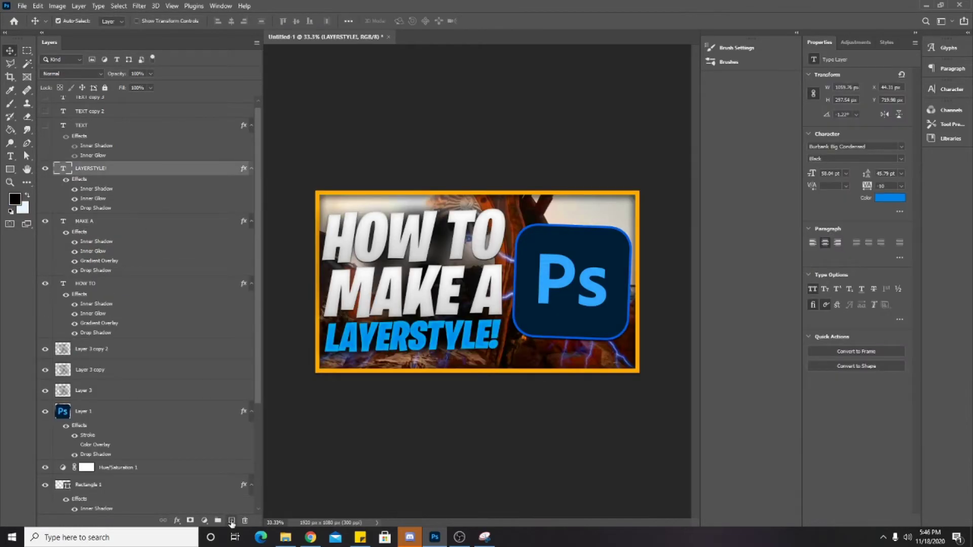
Step: Add a new layer and draw a closed curved swoosh path from left of the title toward the Ps logo
{"action": "left_click", "coordinate": [232, 522]}
{"action": "left_click", "coordinate": [27, 143]}
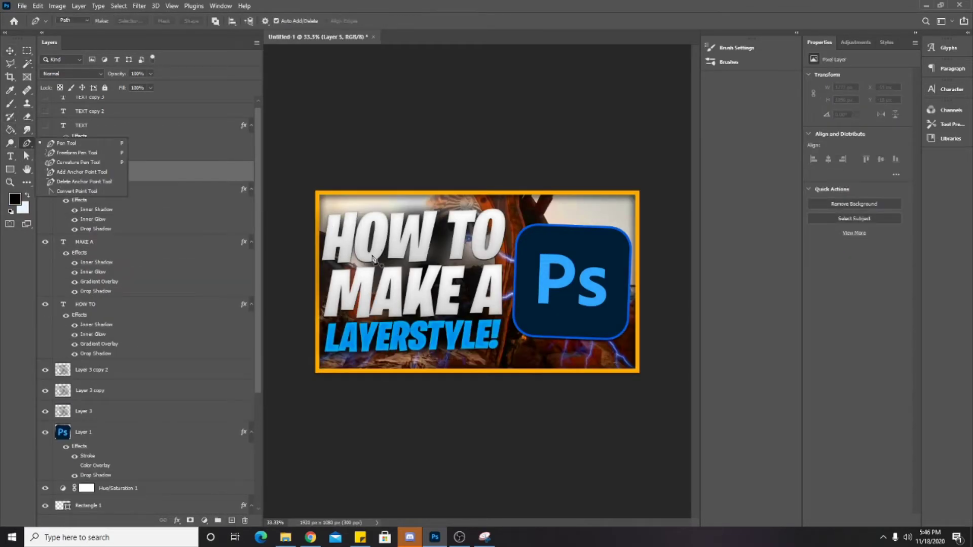
{"action": "left_click", "coordinate": [299, 262]}
{"action": "left_click_drag", "start_coordinate": [525, 257], "coordinate": [660, 317]}
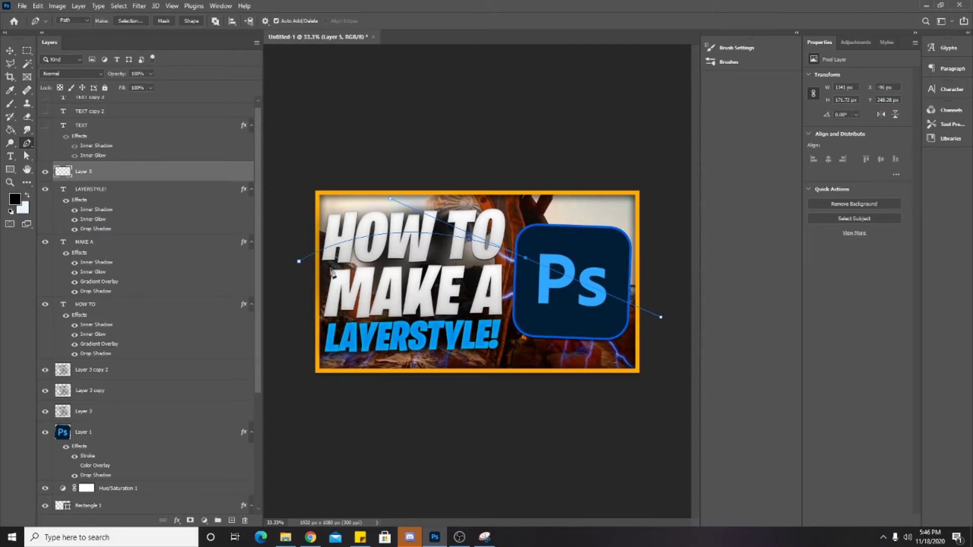
{"action": "left_click_drag", "start_coordinate": [300, 262], "coordinate": [312, 271]}
Step: Turn the swoosh path into a selection, fill it black, and deselect
{"action": "left_click", "coordinate": [130, 20]}
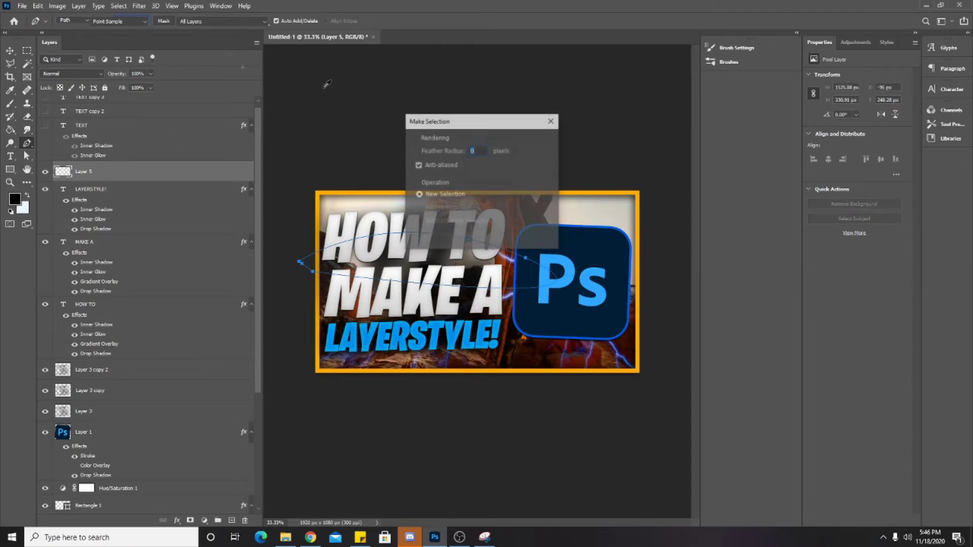
{"action": "left_click", "coordinate": [538, 148]}
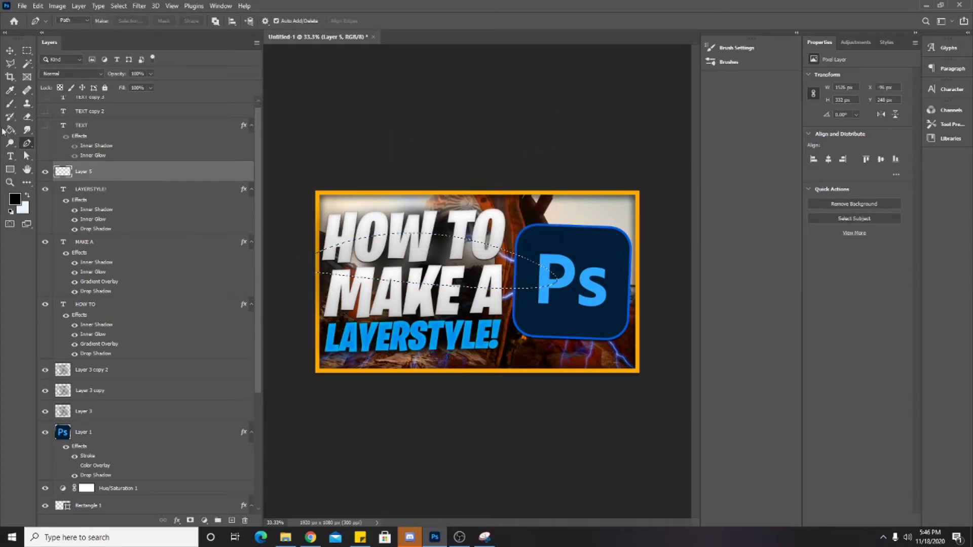
{"action": "key", "text": "g"}
{"action": "left_click", "coordinate": [433, 255]}
{"action": "key", "text": "ctrl+d"}
Step: Clip Layer 5 and move it just above the HOW TO layer
{"action": "right_click", "coordinate": [113, 172]}
{"action": "left_click", "coordinate": [186, 293]}
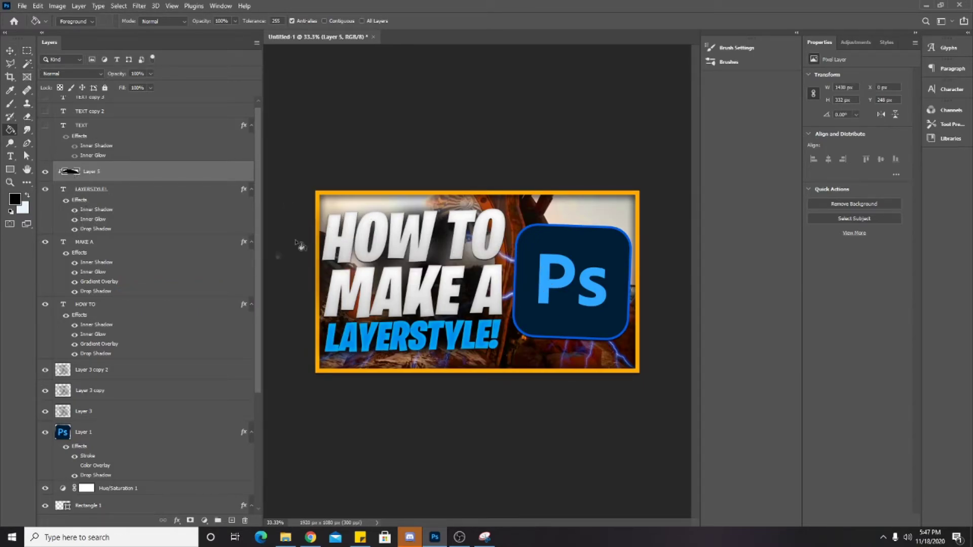
{"action": "left_click_drag", "start_coordinate": [109, 174], "coordinate": [132, 303]}
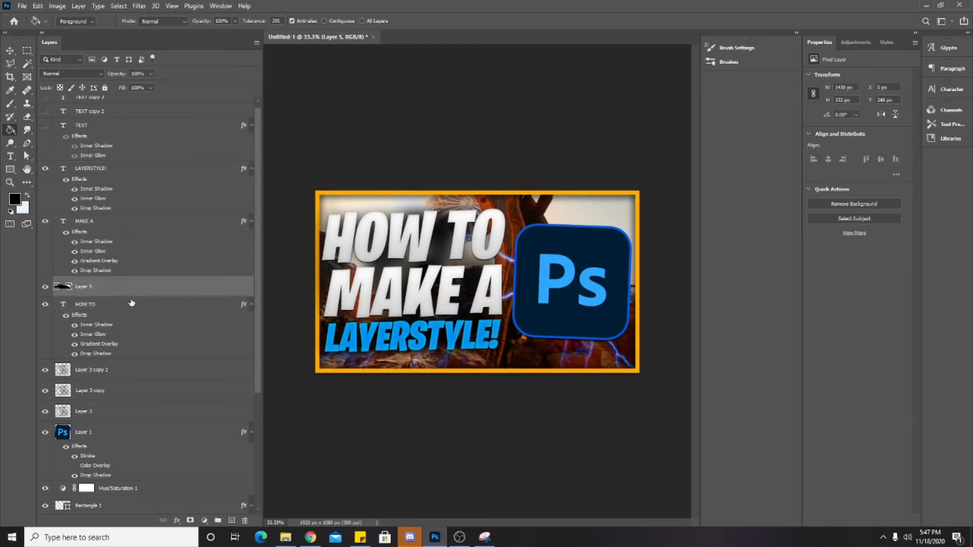
Step: Clip the swoosh to HOW TO, then duplicate it onto the MAKE A line and clip the copy there
{"action": "right_click", "coordinate": [127, 286]}
{"action": "left_click", "coordinate": [179, 294]}
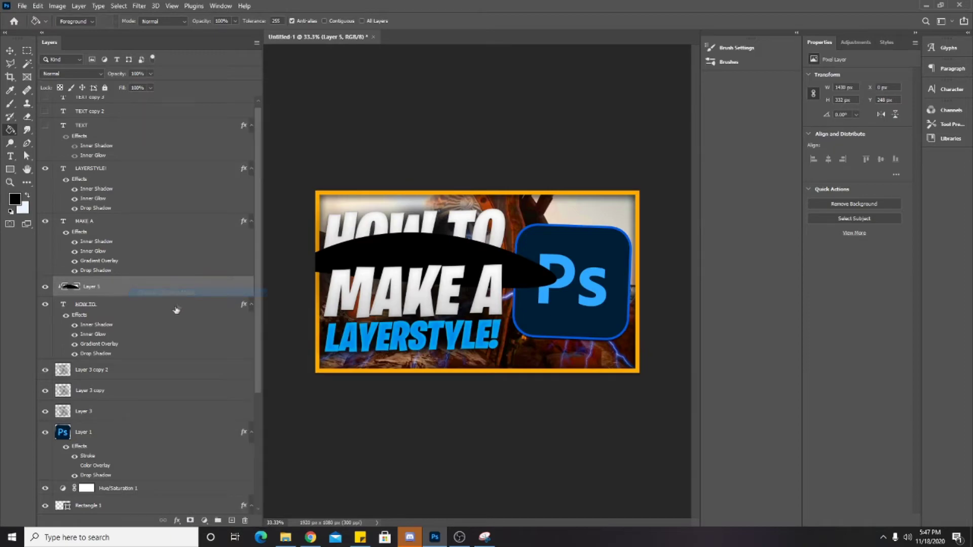
{"action": "type", "text": "40"}
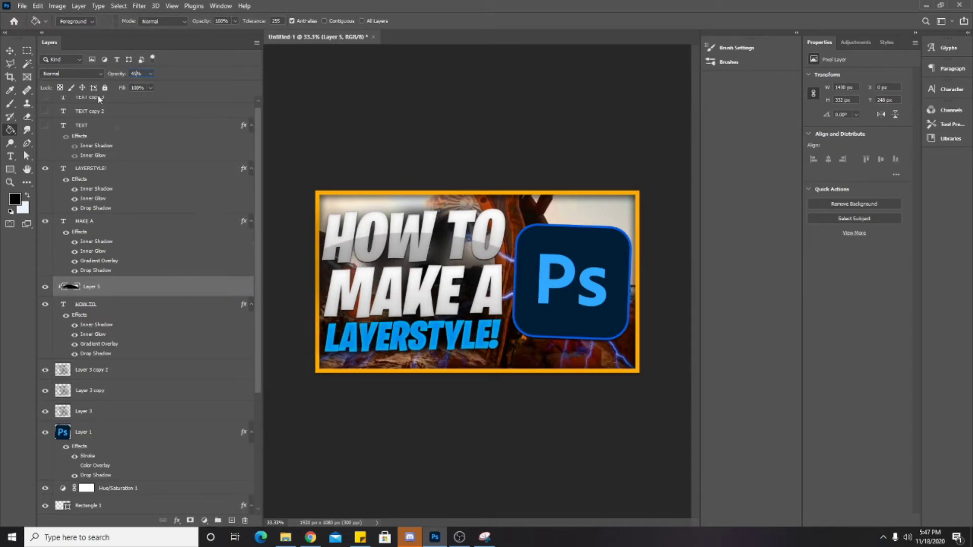
{"action": "left_click", "coordinate": [17, 51]}
{"action": "key", "text": "ctrl+j"}
{"action": "key", "text": "ctrl+t"}
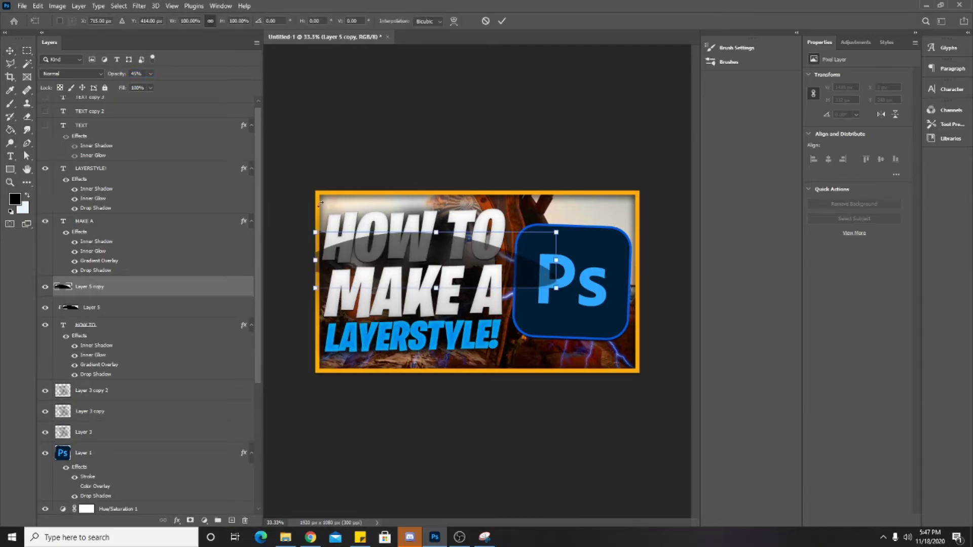
{"action": "left_click_drag", "start_coordinate": [410, 271], "coordinate": [411, 303]}
{"action": "key", "text": "Return"}
{"action": "left_click_drag", "start_coordinate": [107, 287], "coordinate": [104, 229]}
{"action": "right_click", "coordinate": [105, 230]}
{"action": "left_click", "coordinate": [174, 295]}
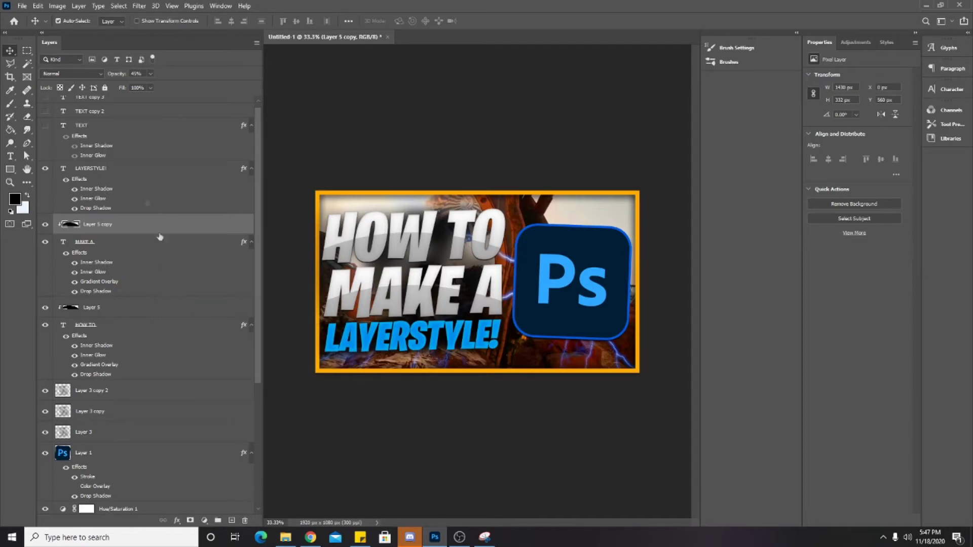
Step: Duplicate the shade again, fit it over LAYERSTYLE!, and clip it to that text
{"action": "key", "text": "ctrl+j"}
{"action": "left_click_drag", "start_coordinate": [115, 230], "coordinate": [106, 173]}
{"action": "key", "text": "ctrl+t"}
{"action": "left_click_drag", "start_coordinate": [416, 304], "coordinate": [415, 348]}
{"action": "left_click_drag", "start_coordinate": [436, 385], "coordinate": [418, 337]}
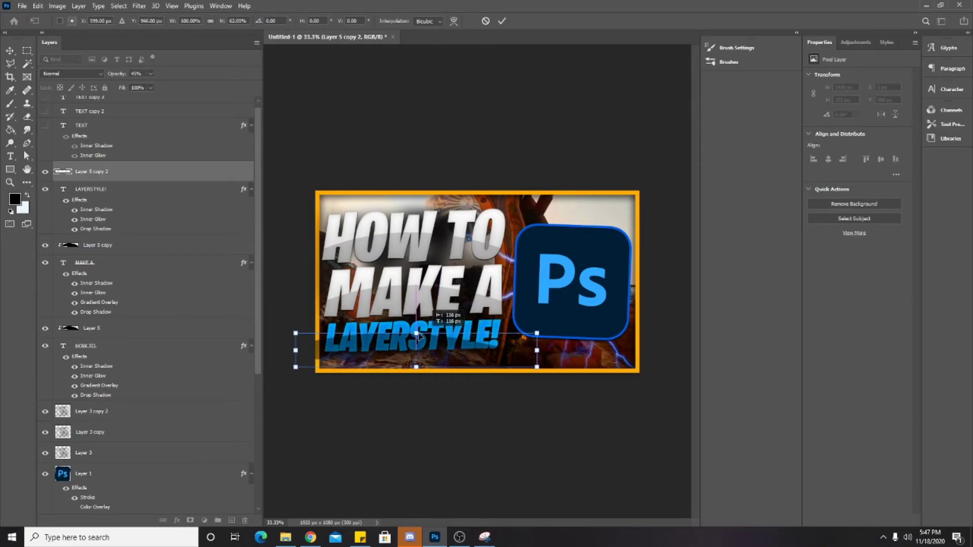
{"action": "left_click_drag", "start_coordinate": [537, 350], "coordinate": [491, 338]}
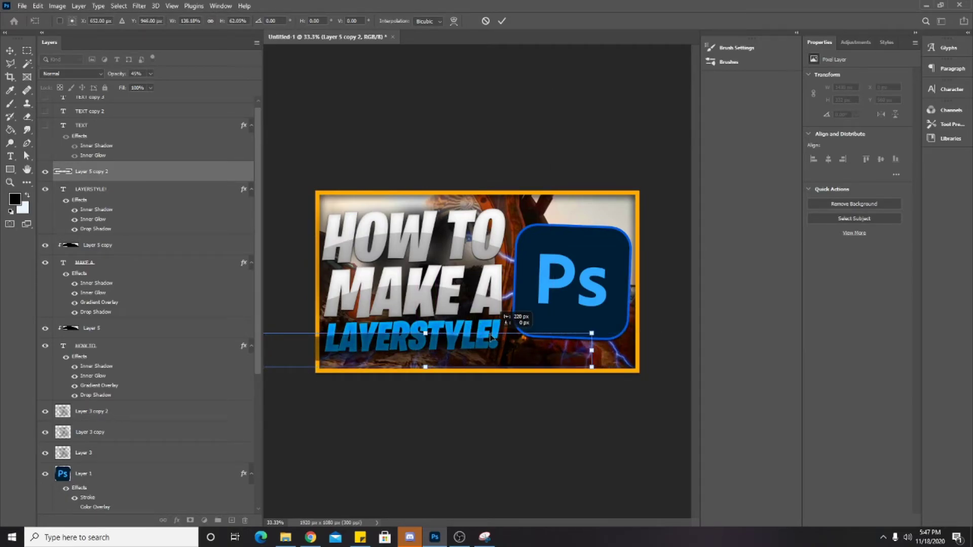
{"action": "key", "text": "Return"}
{"action": "right_click", "coordinate": [108, 175]}
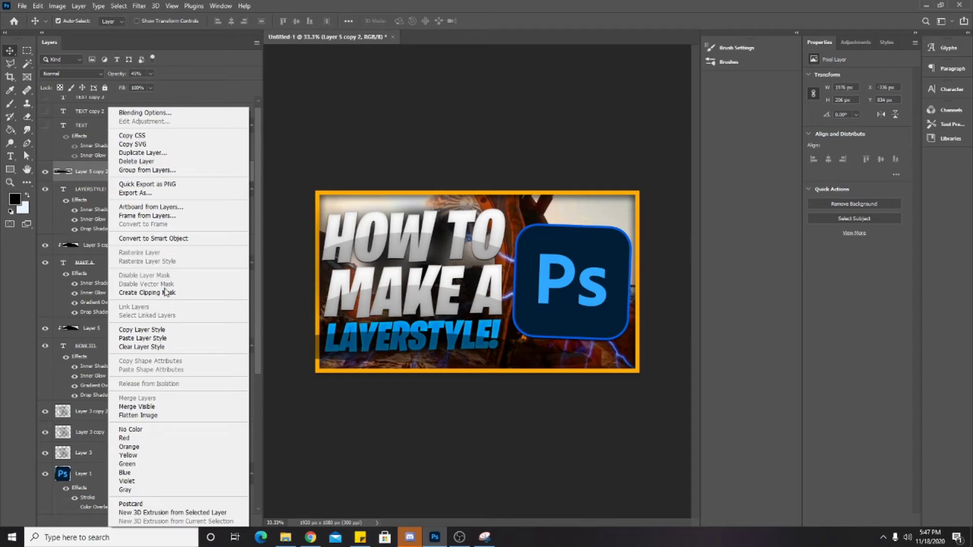
{"action": "left_click", "coordinate": [165, 292]}
Step: Set all three shading layers to 25% opacity
{"action": "left_click", "coordinate": [162, 262]}
{"action": "left_click", "coordinate": [108, 173]}
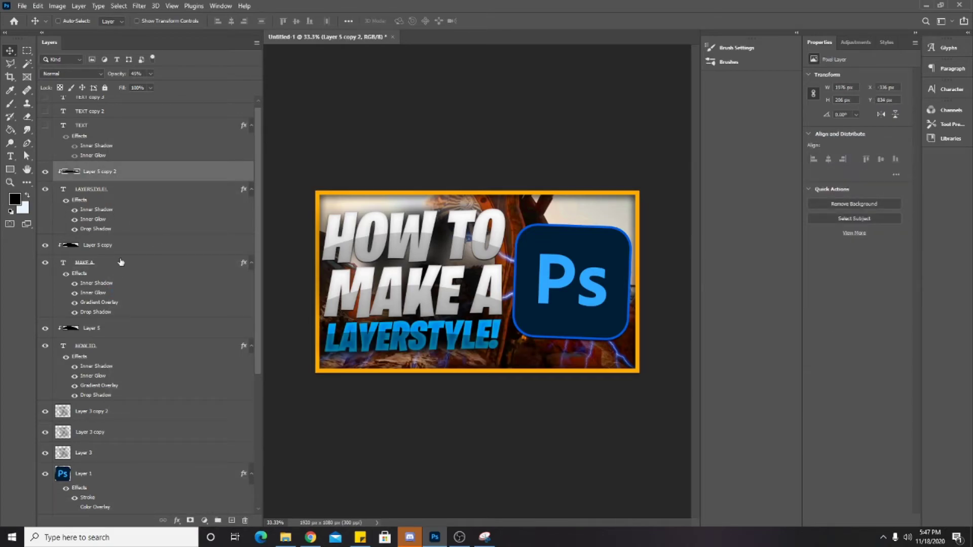
{"action": "left_click", "coordinate": [107, 245], "text": "ctrl"}
{"action": "left_click", "coordinate": [132, 328], "text": "ctrl"}
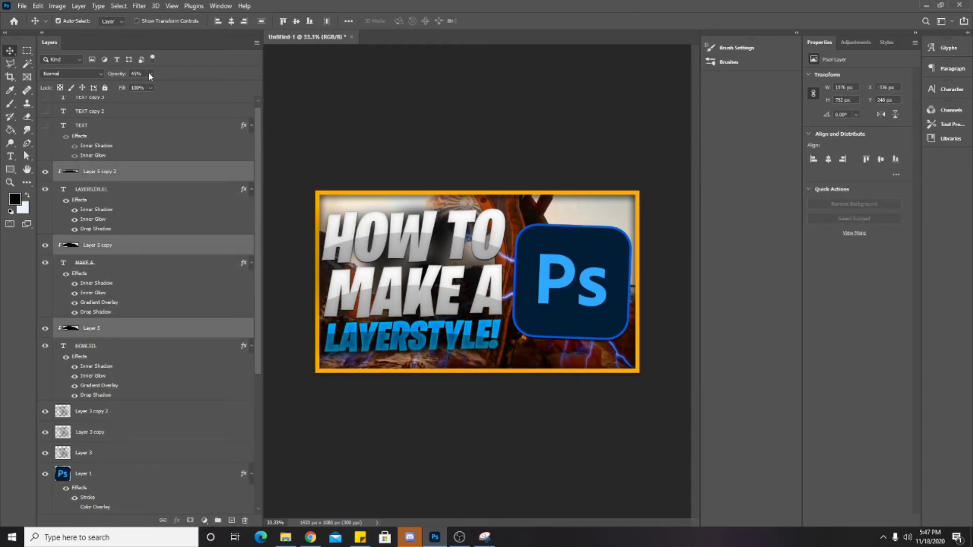
{"action": "type", "text": "25"}
{"action": "key", "text": "Return"}
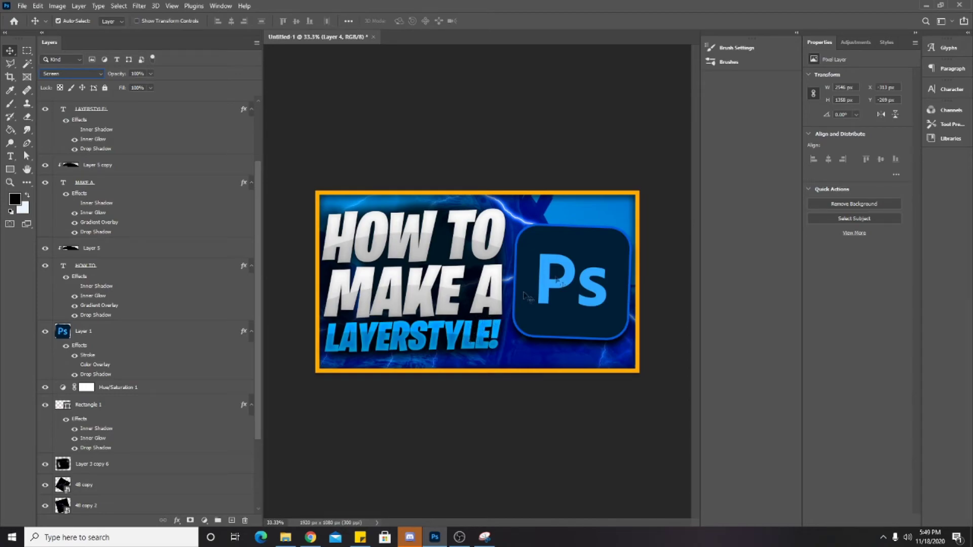
Step: On the border rectangle, turn off Inner Shadow and Inner Glow and enable Gradient Overlay
{"action": "left_click", "coordinate": [603, 271]}
{"action": "scroll", "coordinate": [130, 404], "scroll_direction": "down", "scroll_amount": 3}
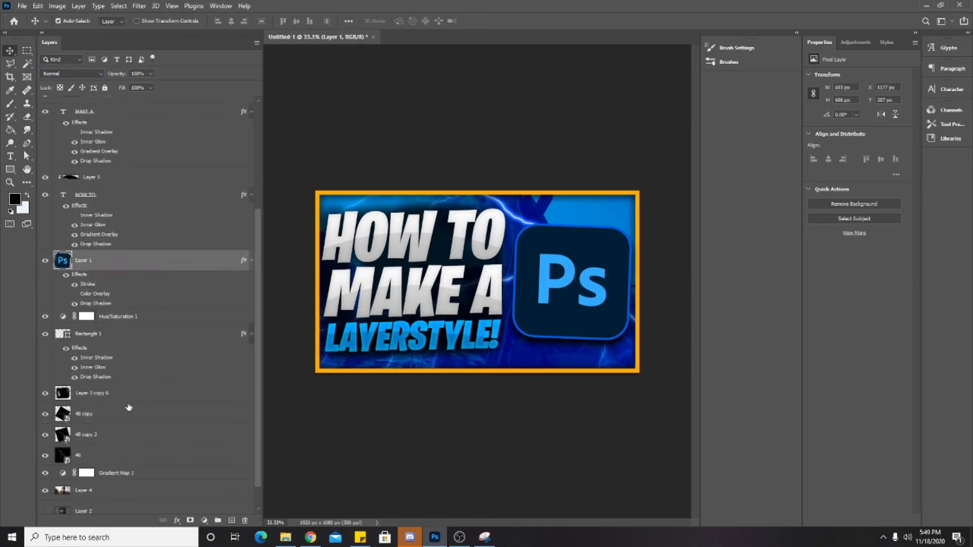
{"action": "double_click", "coordinate": [79, 319]}
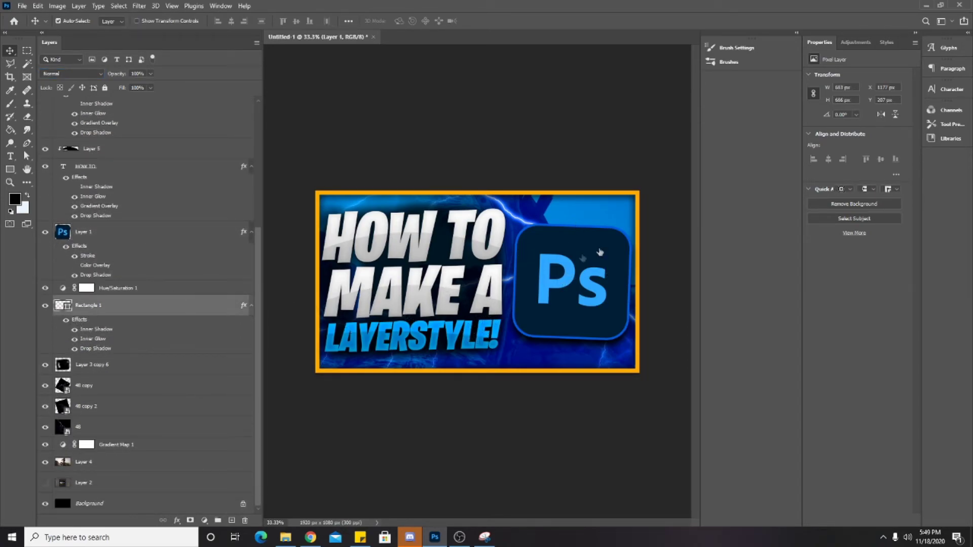
{"action": "left_click", "coordinate": [561, 158]}
{"action": "left_click", "coordinate": [561, 184]}
{"action": "left_click", "coordinate": [577, 224]}
{"action": "left_click", "coordinate": [561, 199]}
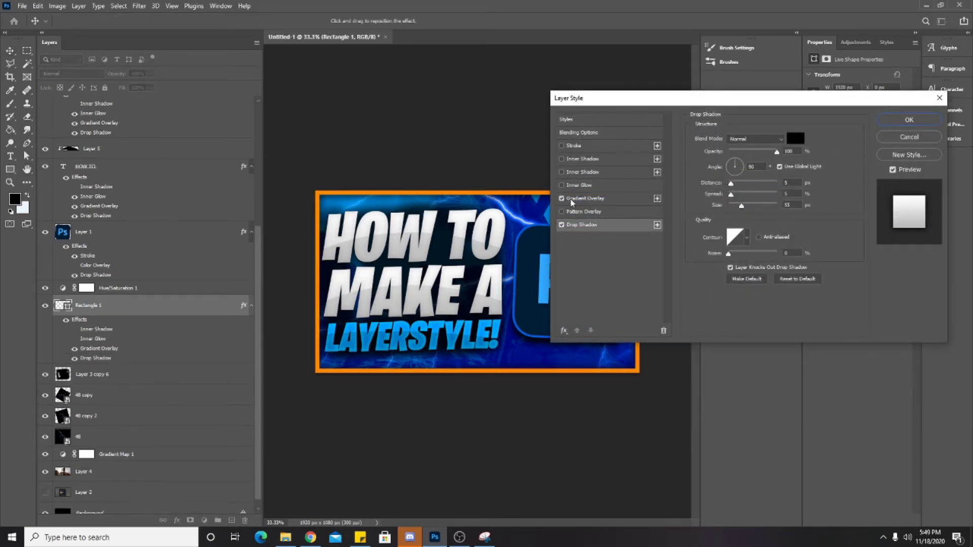
{"action": "left_click", "coordinate": [578, 199]}
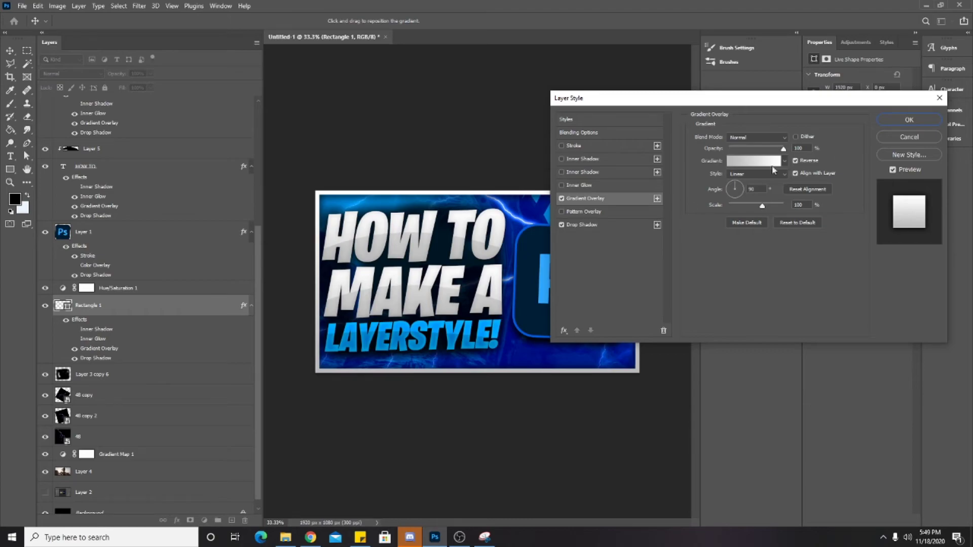
{"action": "left_click", "coordinate": [909, 120]}
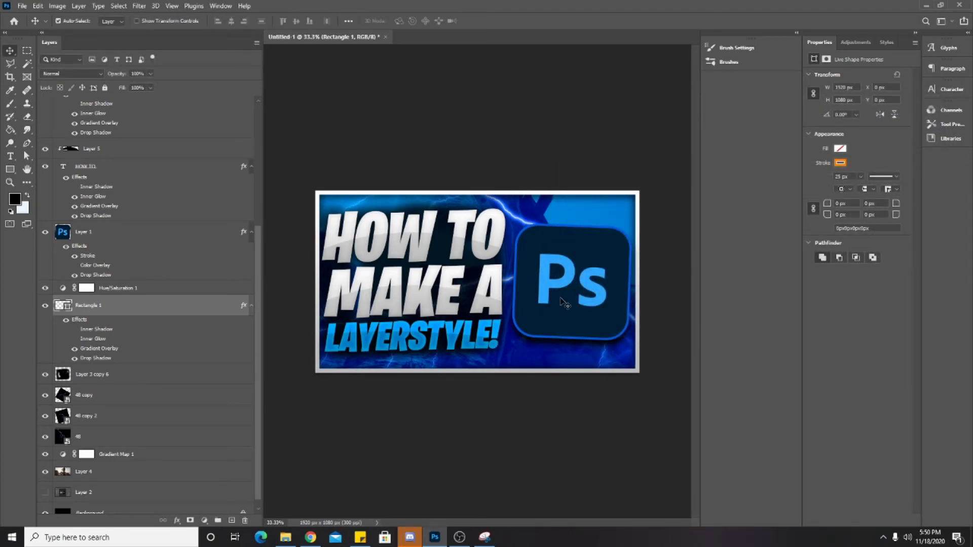
Step: Select the HOW TO, MAKE A and LAYERSTYLE! layers together and run and commit a Free Transform
{"action": "left_click", "coordinate": [96, 170]}
{"action": "scroll", "coordinate": [105, 178], "scroll_direction": "up", "scroll_amount": 2}
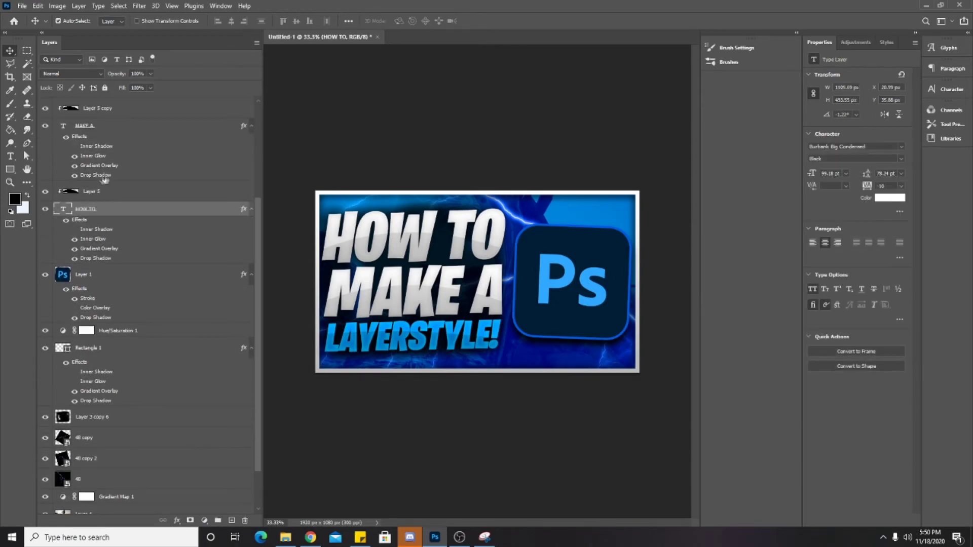
{"action": "left_click", "coordinate": [102, 126], "text": "ctrl"}
{"action": "scroll", "coordinate": [106, 152], "scroll_direction": "up", "scroll_amount": 2}
{"action": "left_click", "coordinate": [94, 123], "text": "ctrl"}
{"action": "key", "text": "ctrl+t"}
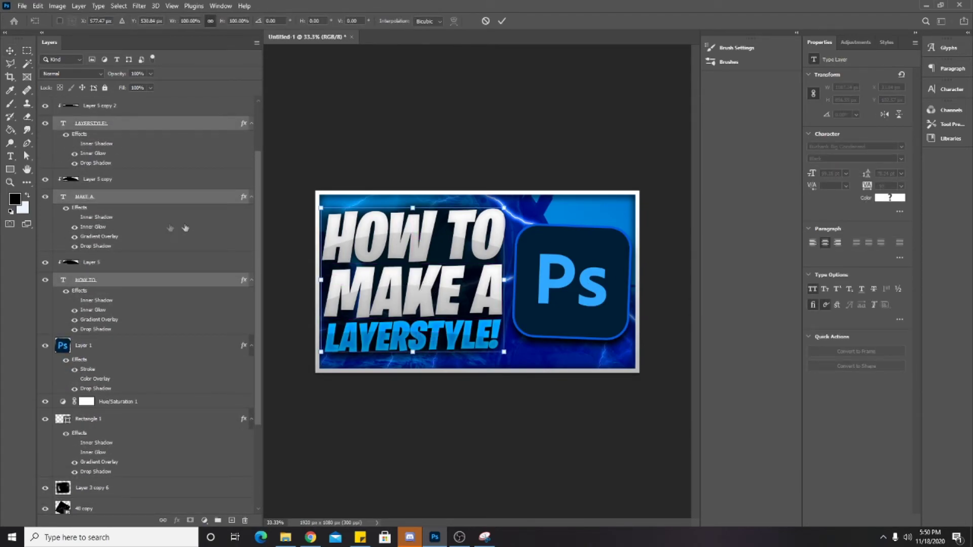
{"action": "key", "text": "Return"}
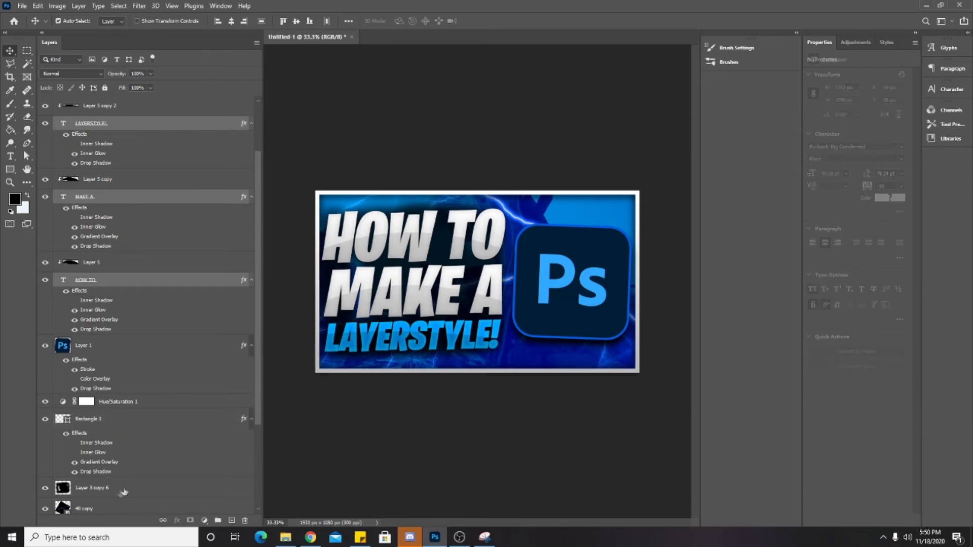
Step: Shift the Layer 3 copy 6 shape about 18 px to the right
{"action": "left_click", "coordinate": [120, 492]}
{"action": "key", "text": "ctrl+t"}
{"action": "left_click_drag", "start_coordinate": [397, 275], "coordinate": [401, 276]}
{"action": "key", "text": "Return"}
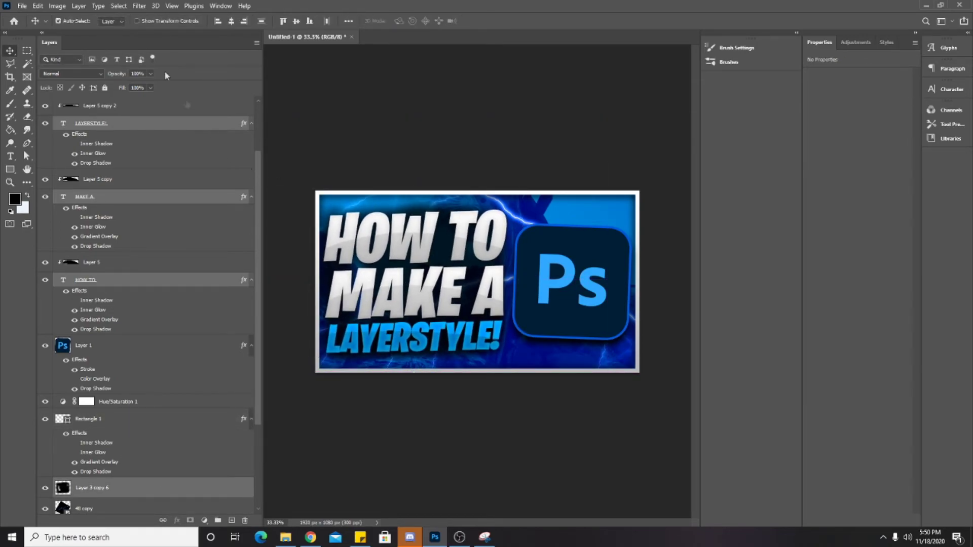
Step: Place an embedded image above the top shading layer via File > Place Embedded
{"action": "scroll", "coordinate": [127, 133], "scroll_direction": "up", "scroll_amount": 2}
{"action": "left_click", "coordinate": [104, 162]}
{"action": "left_click", "coordinate": [22, 5]}
{"action": "left_click", "coordinate": [51, 207]}
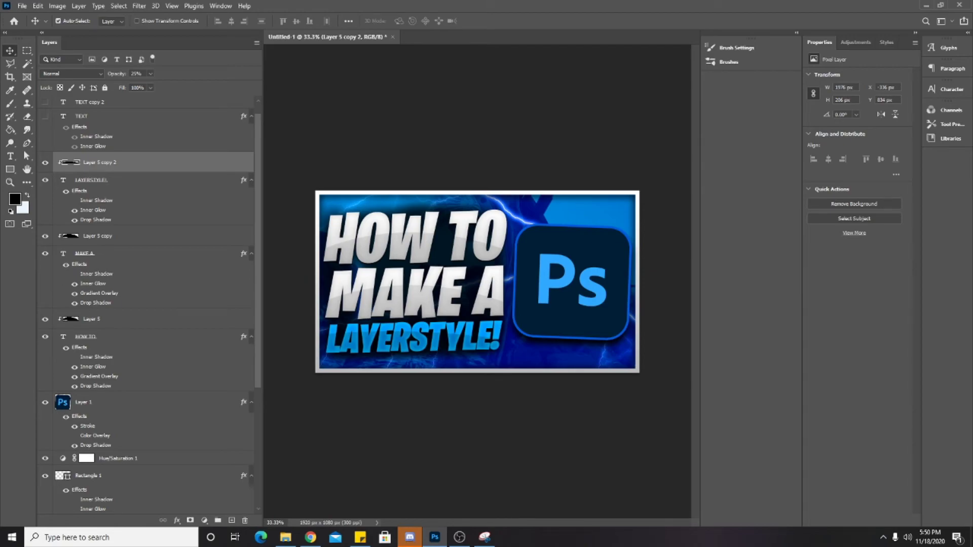
Step: Rotate and shrink the red arrow to point at the Ps logo, then apply the red style preset
{"action": "left_click_drag", "start_coordinate": [663, 248], "coordinate": [672, 224]}
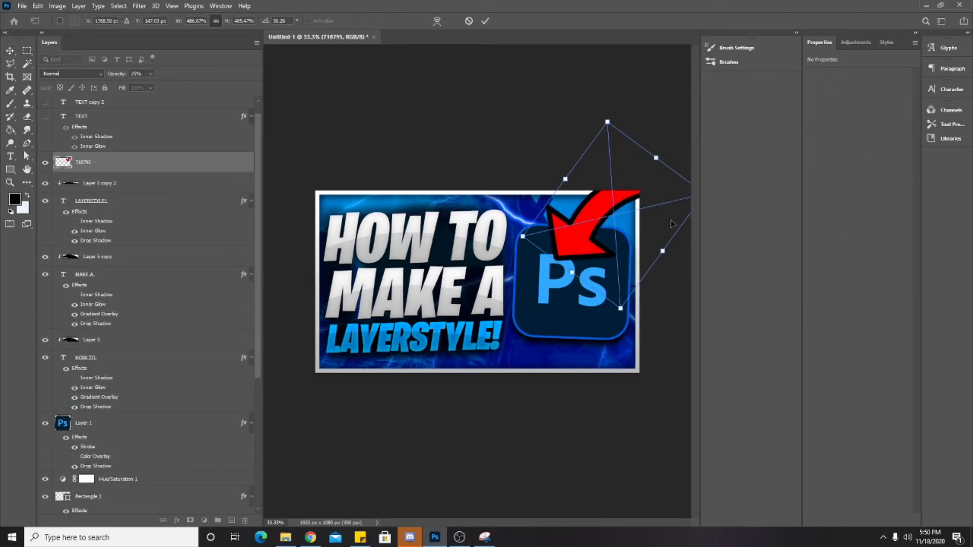
{"action": "left_click_drag", "start_coordinate": [621, 306], "coordinate": [622, 215]}
{"action": "key", "text": "Return"}
{"action": "left_click", "coordinate": [887, 42]}
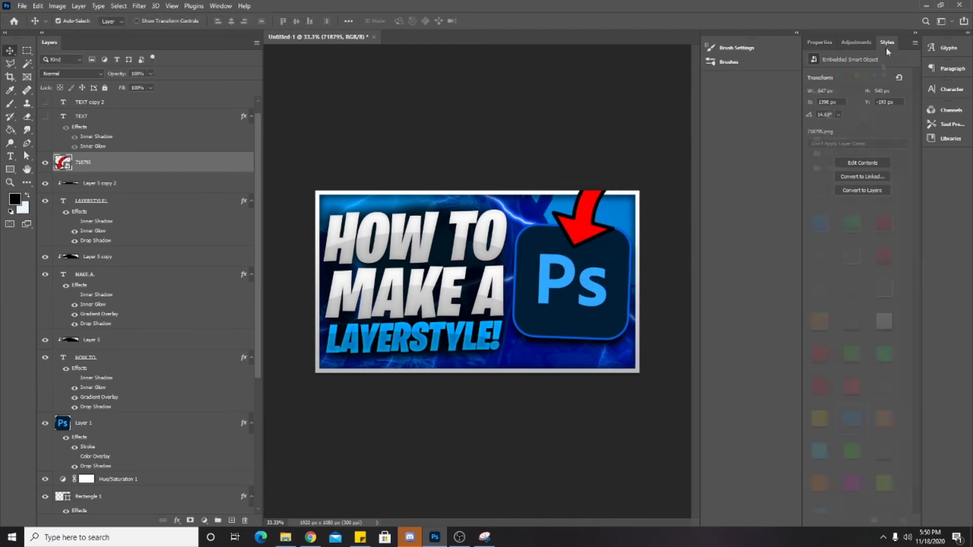
{"action": "left_click", "coordinate": [819, 354]}
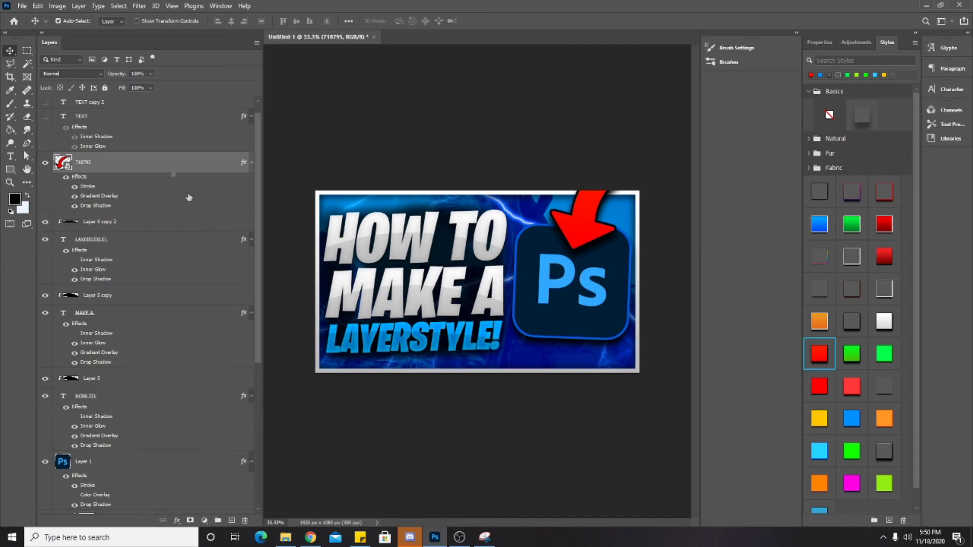
Step: Move the arrow and Ps logo layers beneath the white border rectangle
{"action": "left_click_drag", "start_coordinate": [133, 167], "coordinate": [137, 452]}
{"action": "scroll", "coordinate": [196, 414], "scroll_direction": "down", "scroll_amount": 2}
{"action": "scroll", "coordinate": [197, 415], "scroll_direction": "down", "scroll_amount": 3}
{"action": "left_click", "coordinate": [139, 337], "text": "shift"}
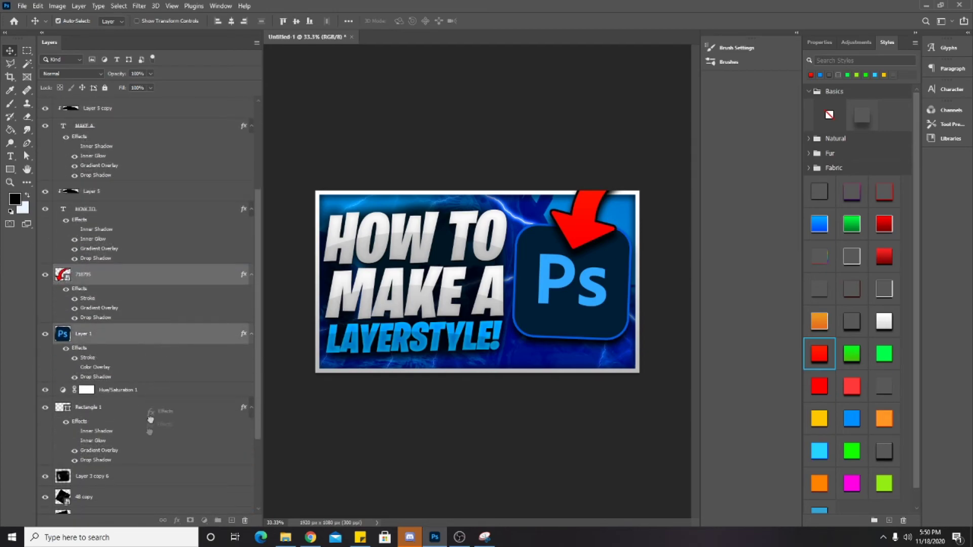
{"action": "left_click_drag", "start_coordinate": [162, 314], "coordinate": [230, 445]}
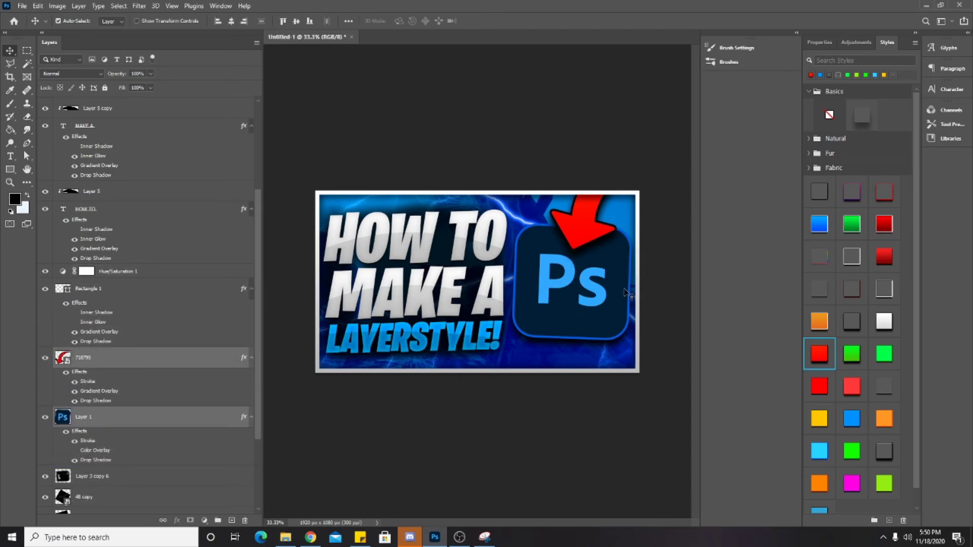
{"action": "scroll", "coordinate": [152, 314], "scroll_direction": "down", "scroll_amount": 3}
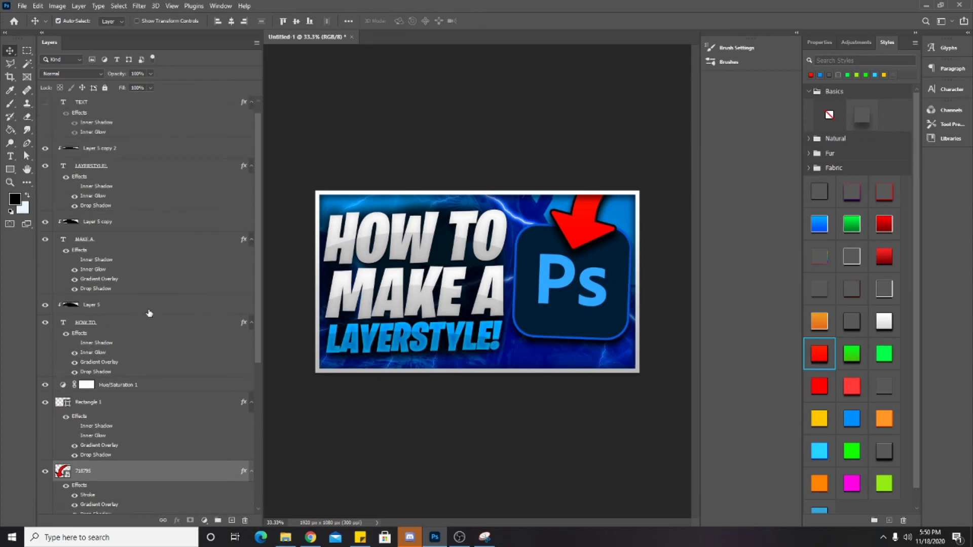
Step: On Layer 3 copy 6, brush at 10% flow over the dark areas behind HOW and MAKE
{"action": "key", "text": "alt+bracketright"}
{"action": "key", "text": "alt+bracketright"}
{"action": "left_click", "coordinate": [90, 419]}
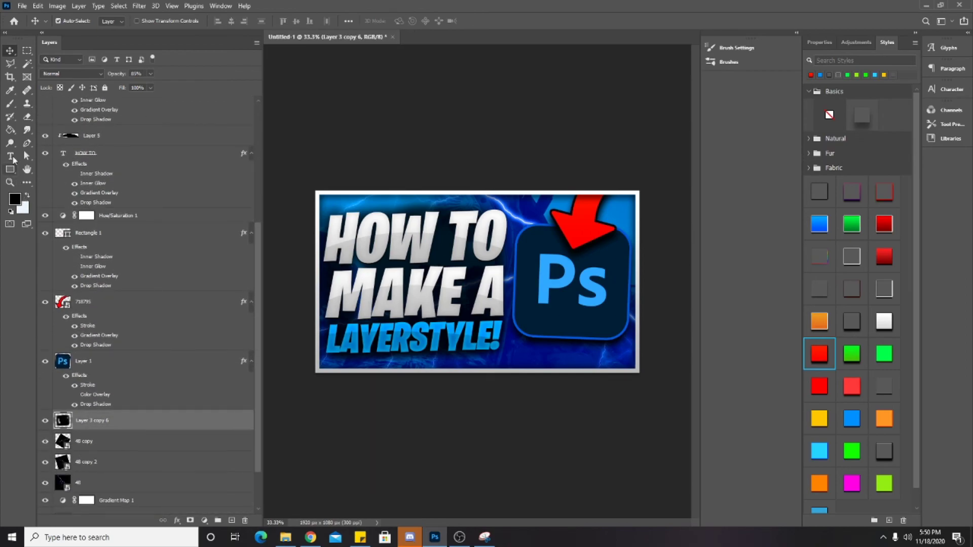
{"action": "left_click", "coordinate": [10, 103]}
{"action": "mouse_move", "coordinate": [356, 285]}
{"action": "left_mouse_down"}
{"action": "mouse_move", "coordinate": [355, 245]}
{"action": "mouse_move", "coordinate": [393, 324]}
{"action": "left_mouse_up"}
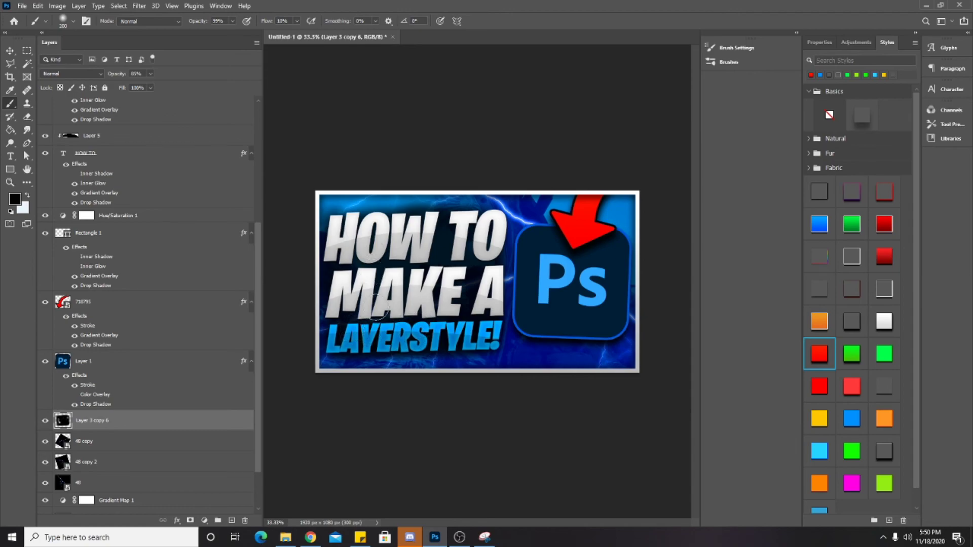